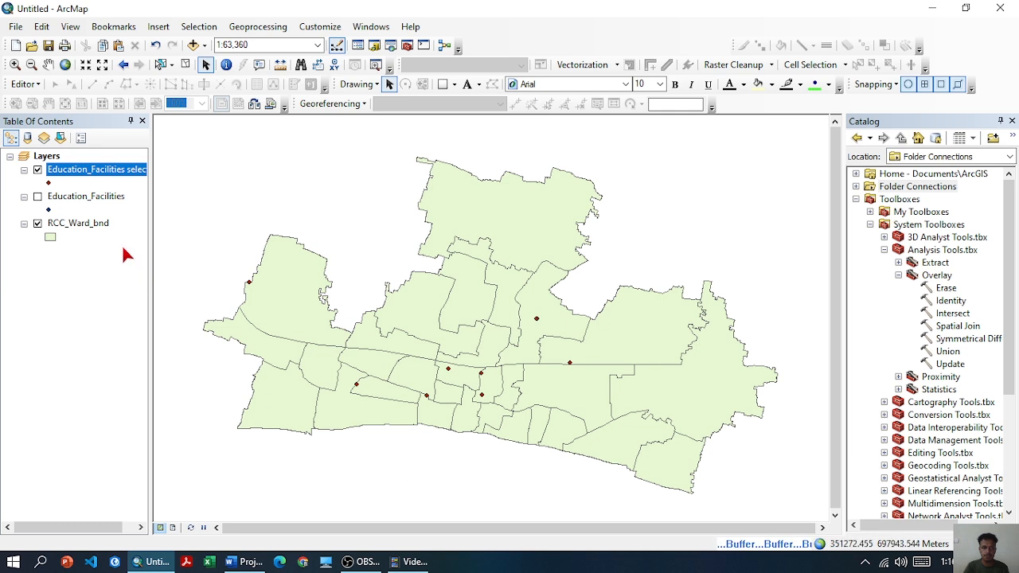
Run Intersect on the Education_Facilities_Buffer2 layer alone to extract the buffer overlaps, and hide the original buffer layer
left_click(24, 197)
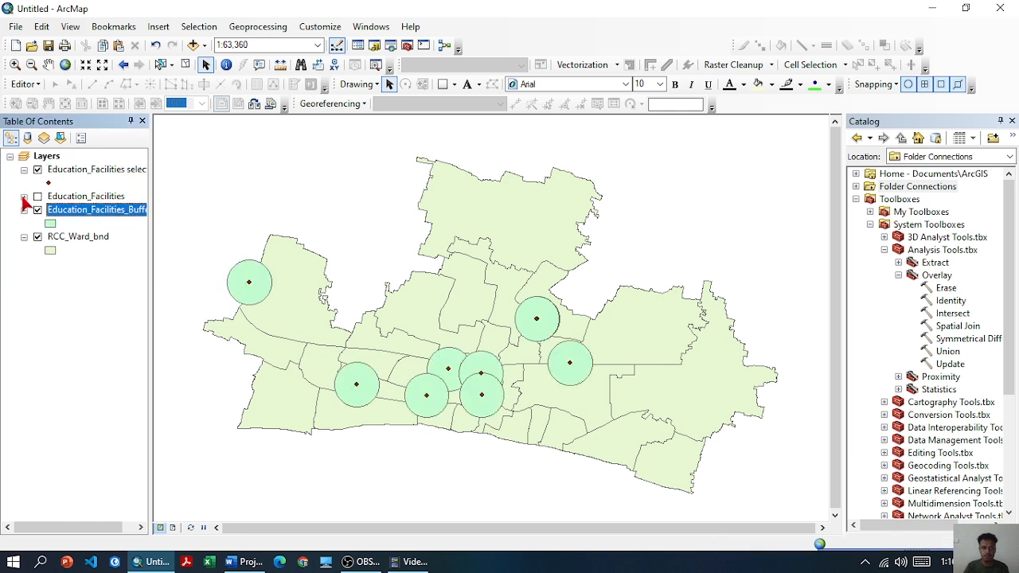
left_click(25, 210)
left_click(259, 26)
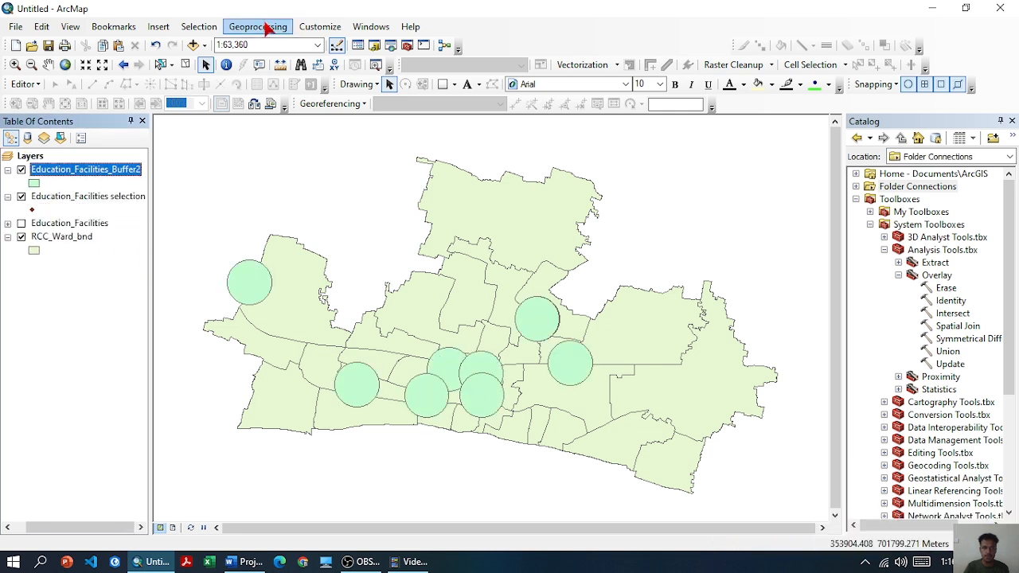
left_click(267, 76)
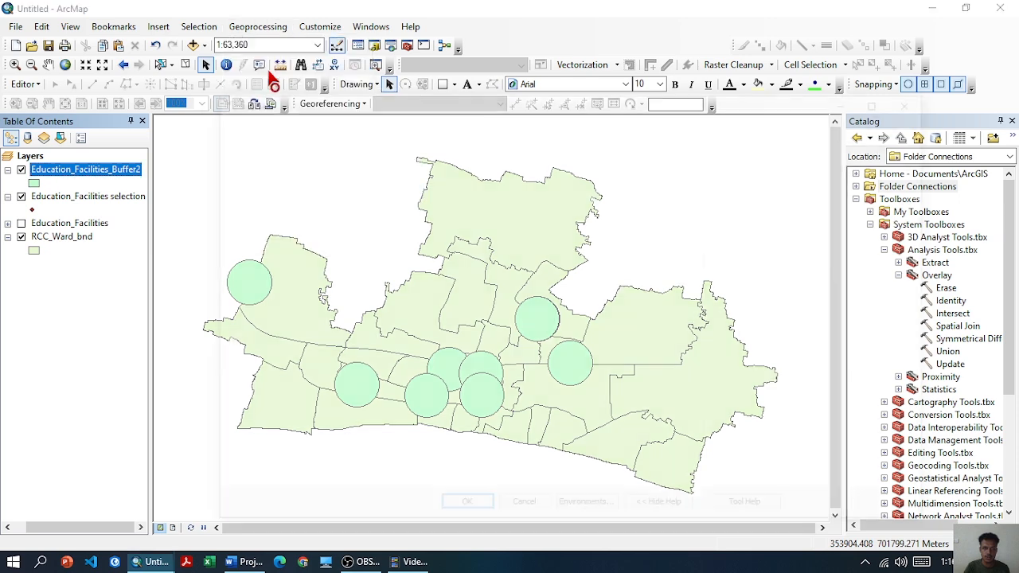
left_click_drag(167, 183, 274, 178)
left_click(451, 511)
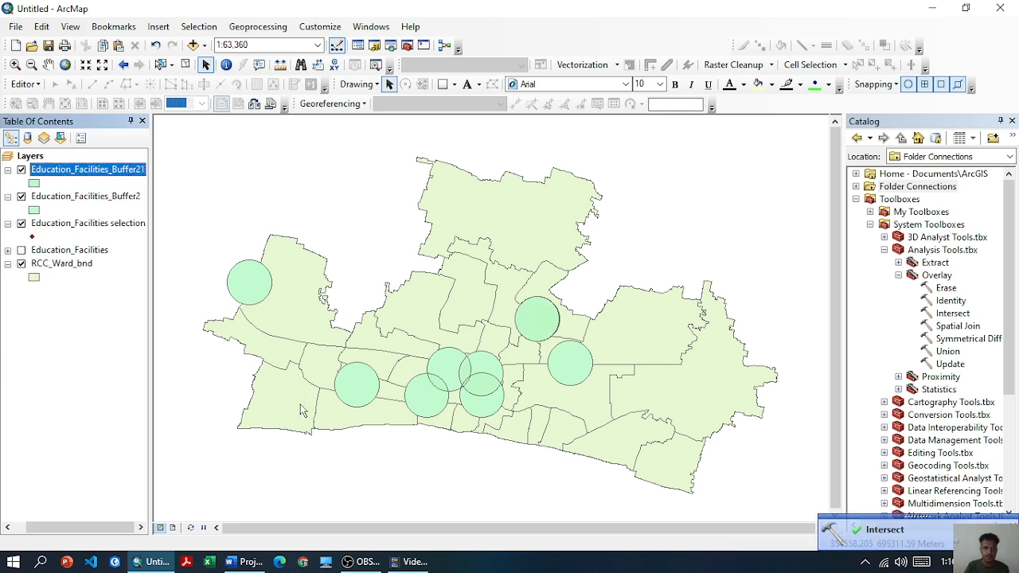
left_click(21, 198)
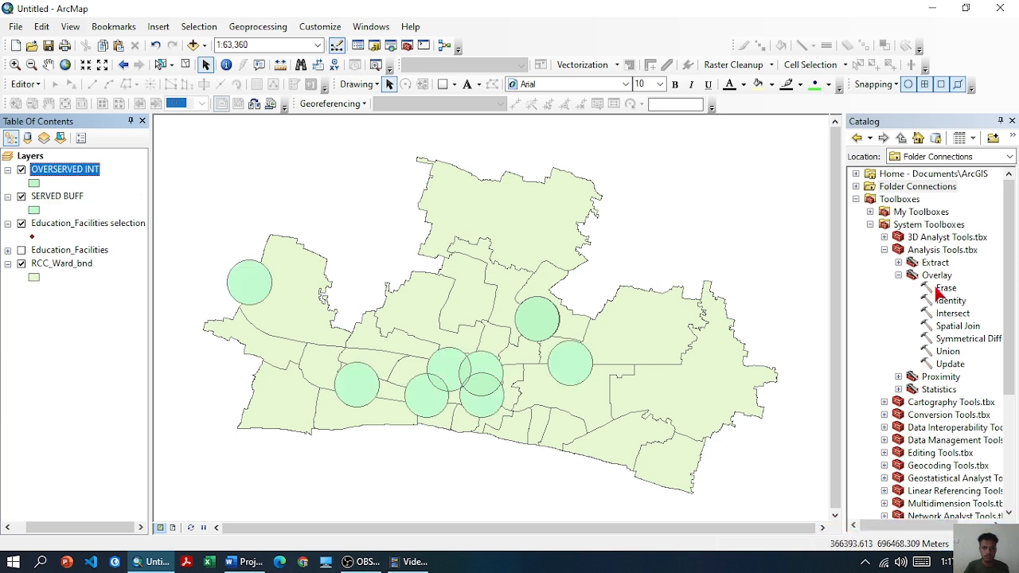
Erase the SERVED BUFF area from the RCC_Ward_bnd layer
double_click(941, 289)
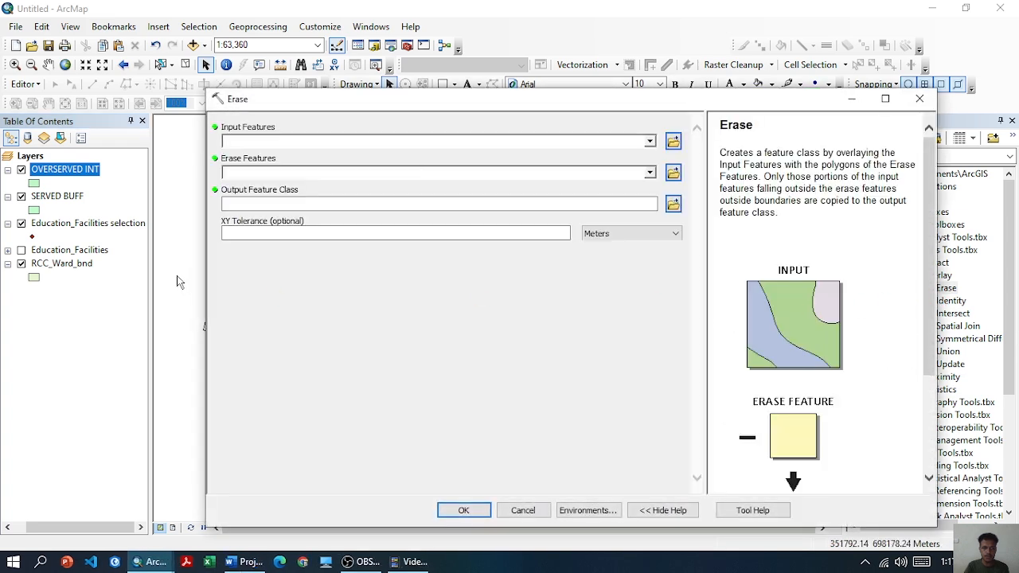
left_click_drag(71, 264, 273, 142)
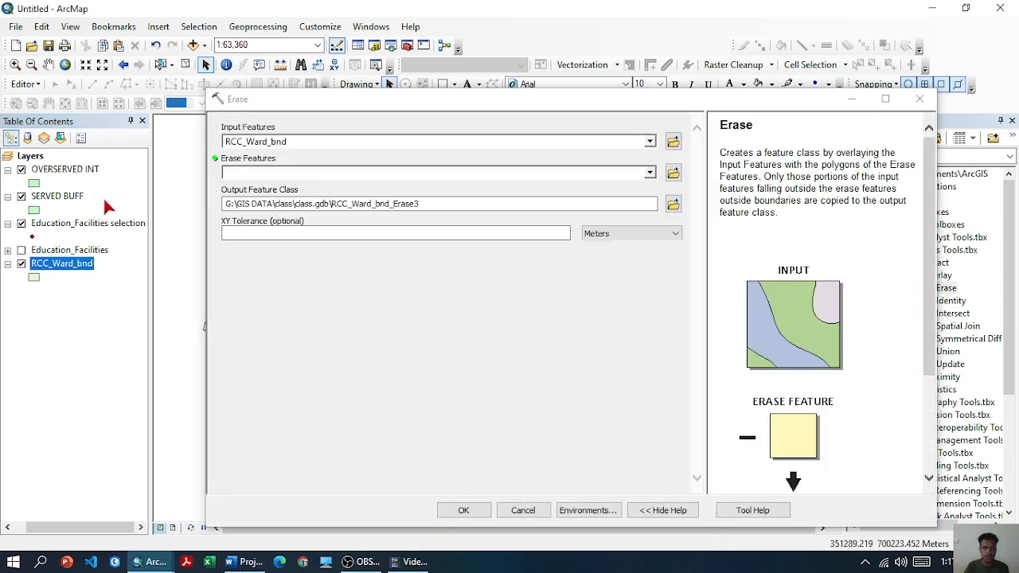
mouse_move(70, 205)
left_mouse_down()
mouse_move(227, 160)
mouse_move(247, 172)
left_mouse_up()
left_click(462, 510)
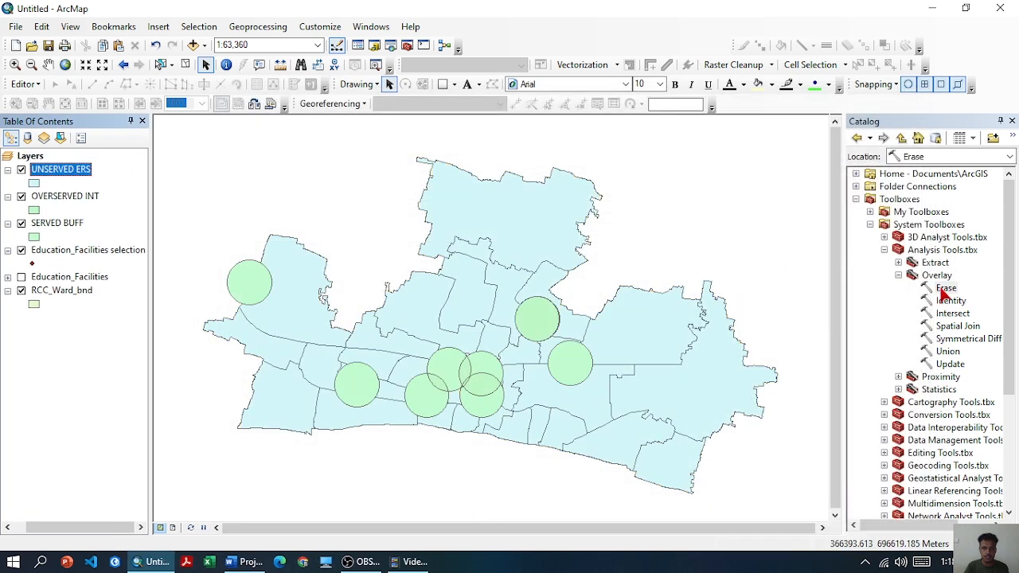
Erase the OVERSERVED INT area from the SERVED BUFF layer
double_click(945, 288)
left_click_drag(57, 222, 252, 141)
left_click_drag(83, 196, 248, 162)
left_click(463, 510)
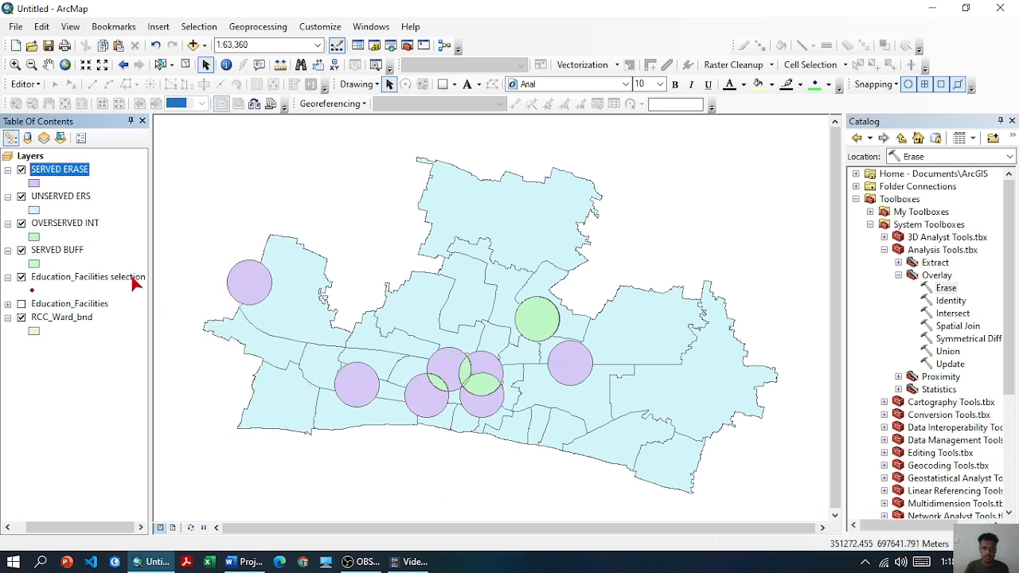
Dissolve the SERVED ERASE layer into an output feature class named SERVED in class.gdb
left_click(258, 26)
left_click(258, 125)
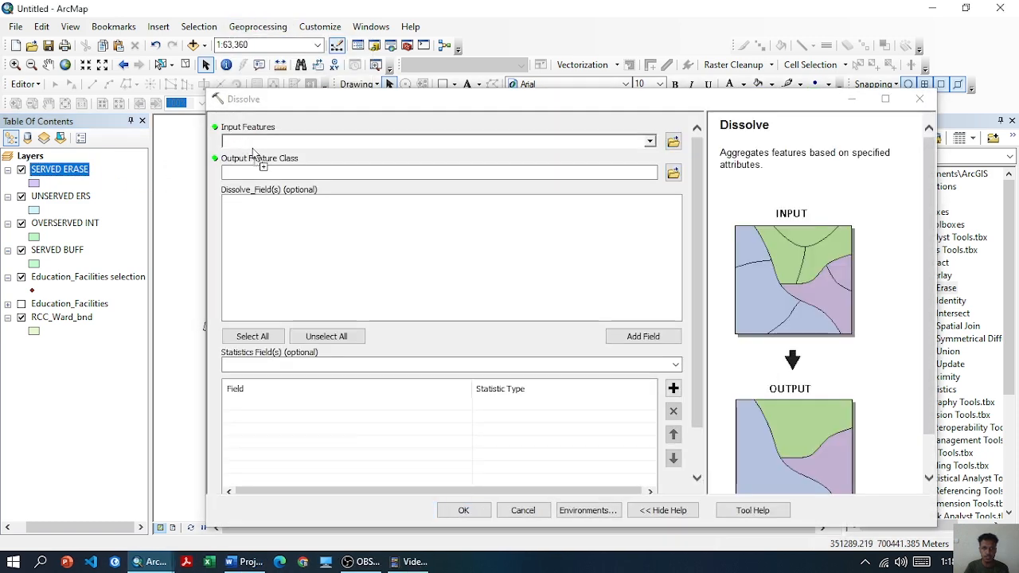
left_click_drag(255, 153, 263, 142)
left_click_drag(439, 172, 346, 172)
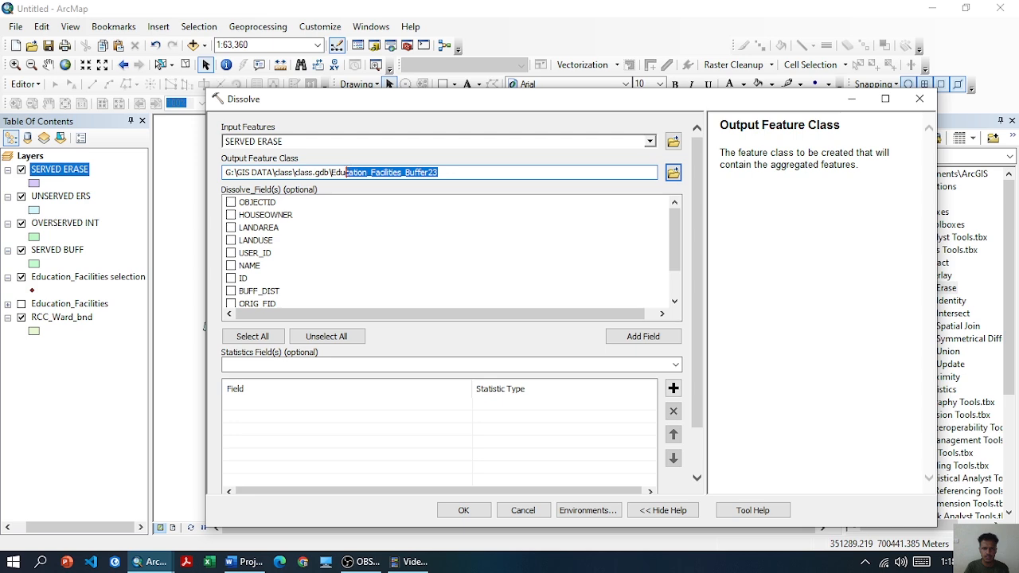
type("SE")
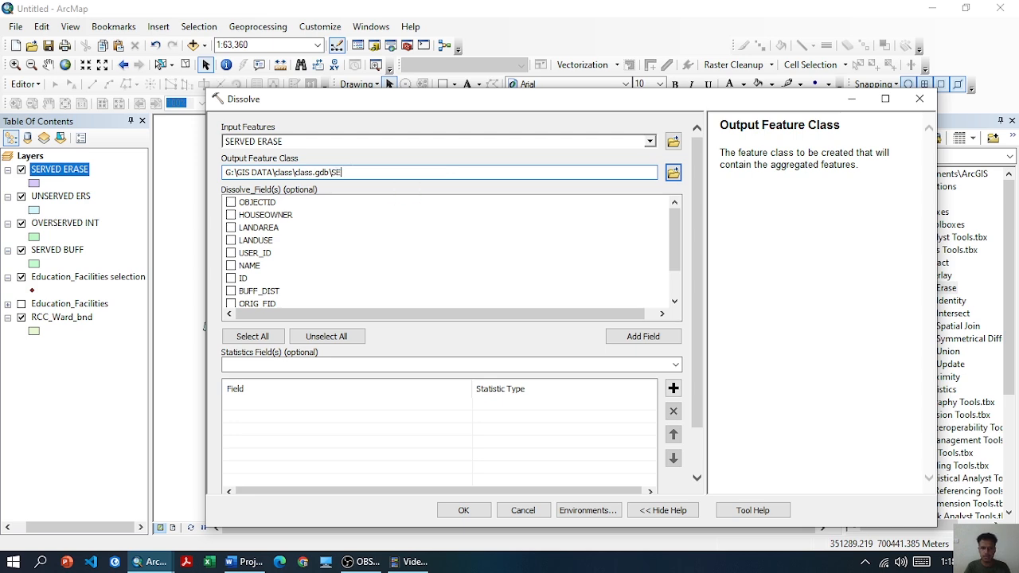
type("RVED")
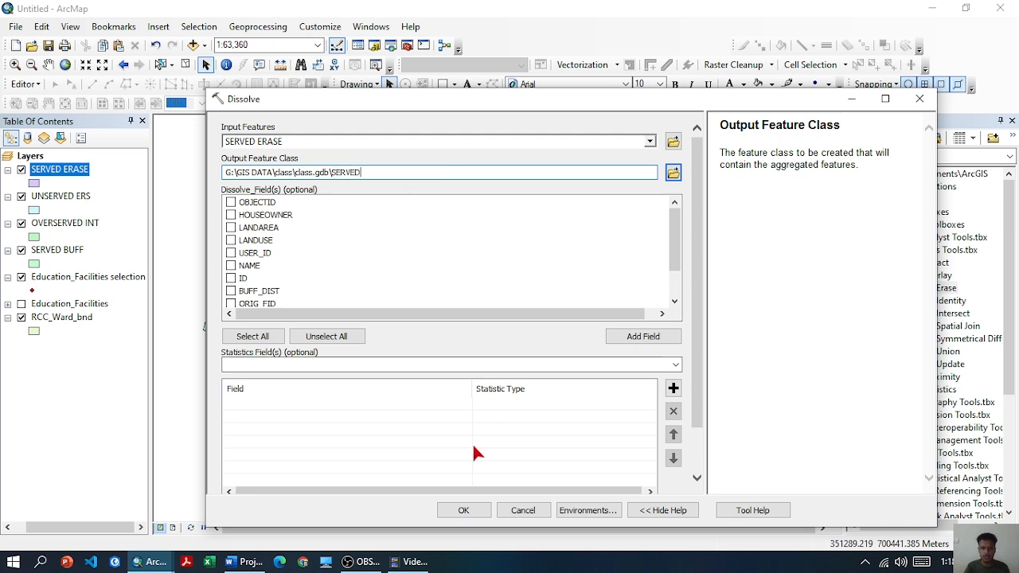
left_click(468, 512)
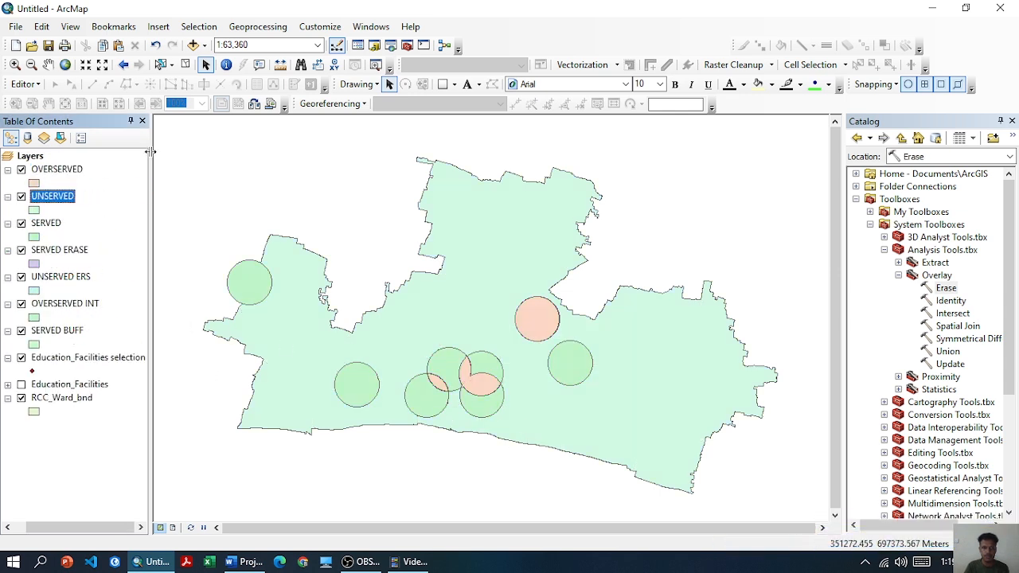
Insert a new data frame and copy the OVERSERVED, UNSERVED, SERVED and RCC_Ward_bnd layers into it
left_click(198, 27)
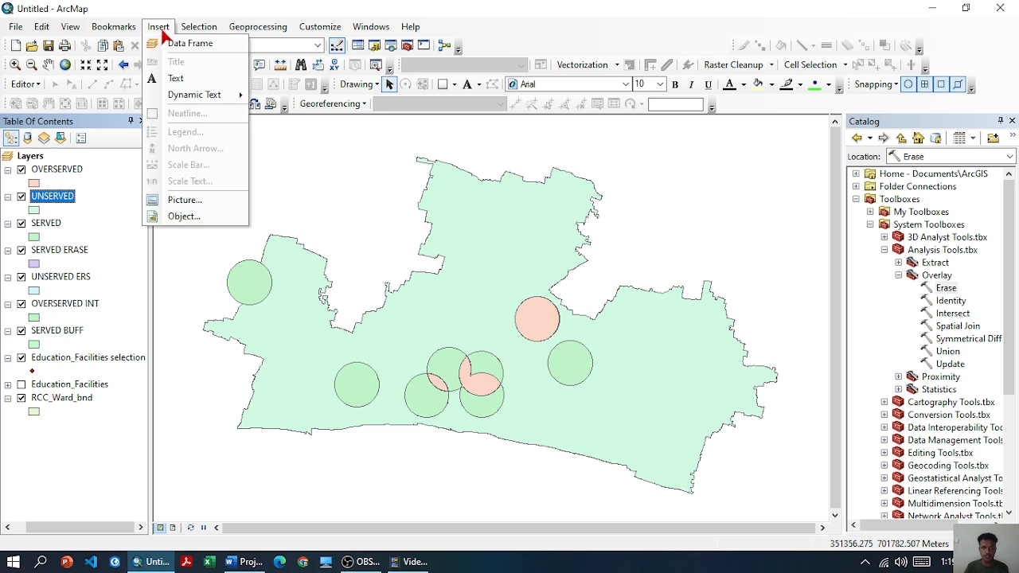
left_click(164, 44)
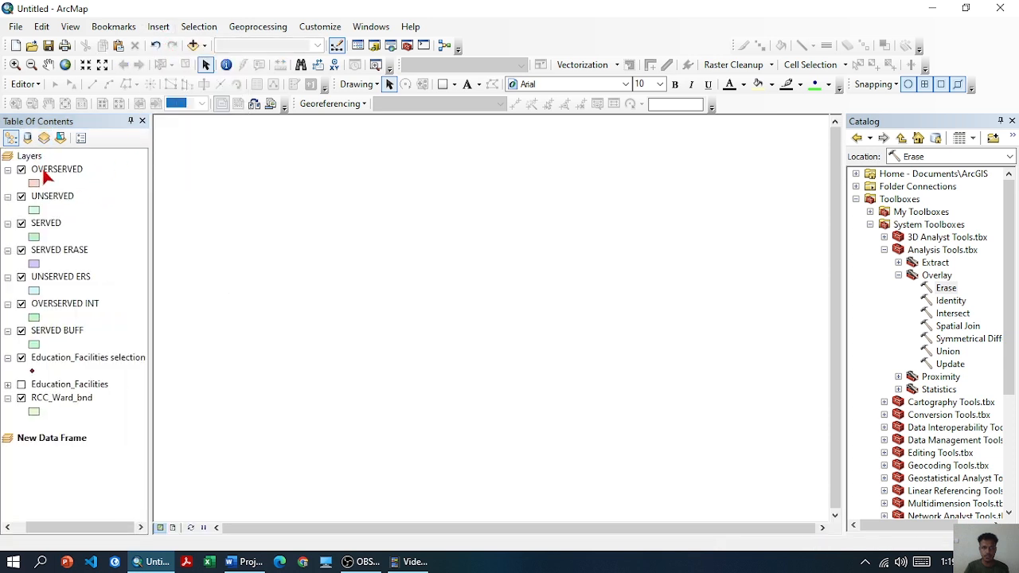
left_click(43, 170)
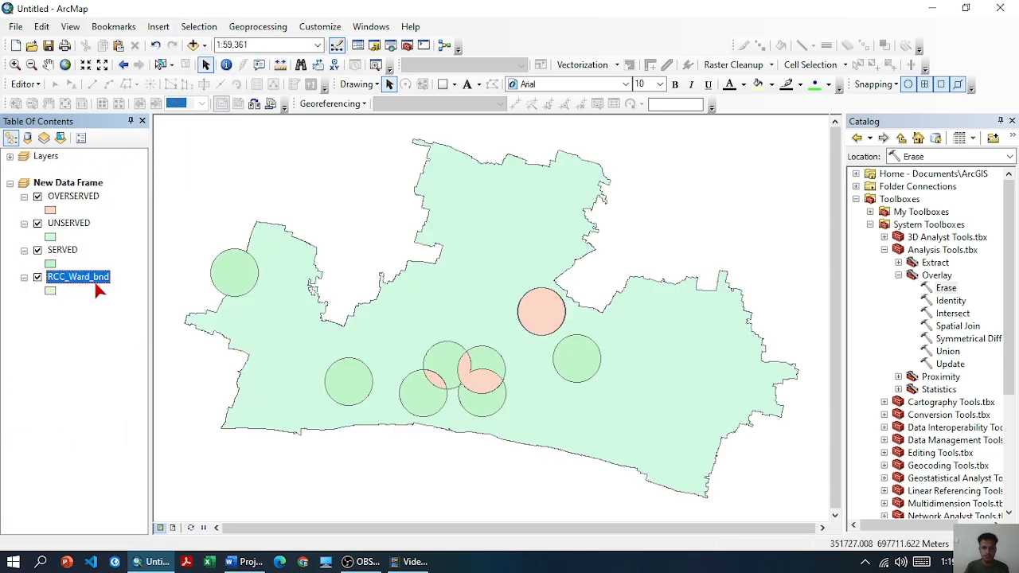
left_click(93, 339)
Add a Text field named TYPE to the OVERSERVED layer's attribute table
right_click(73, 196)
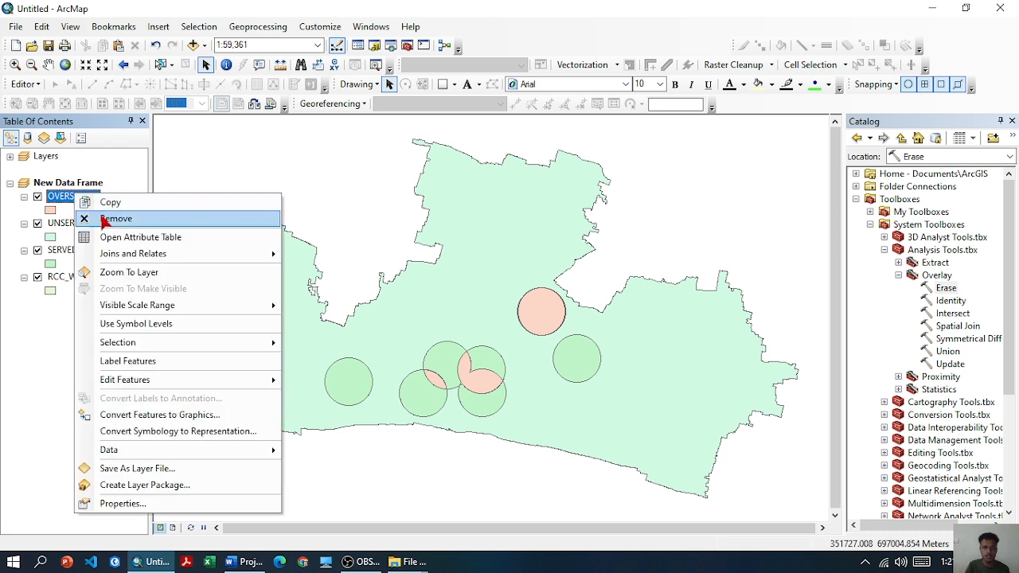
left_click(118, 239)
left_click(64, 131)
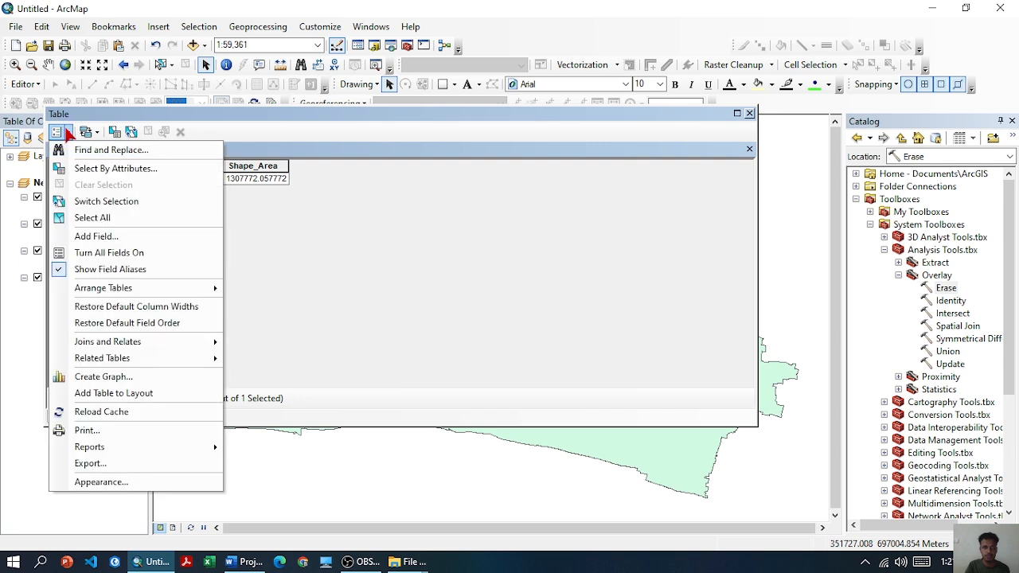
left_click(96, 235)
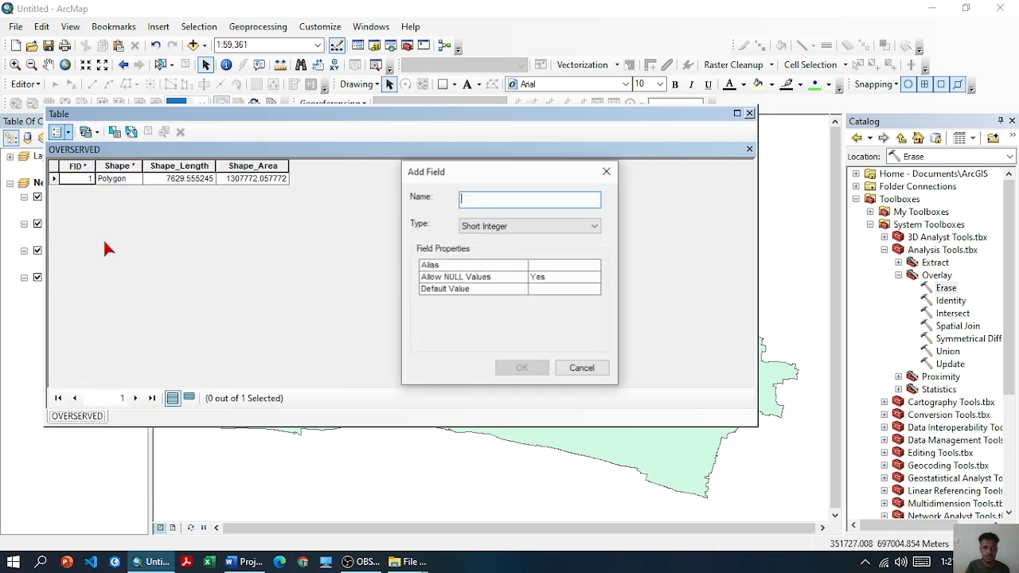
left_click(496, 226)
left_click(486, 278)
left_click(485, 202)
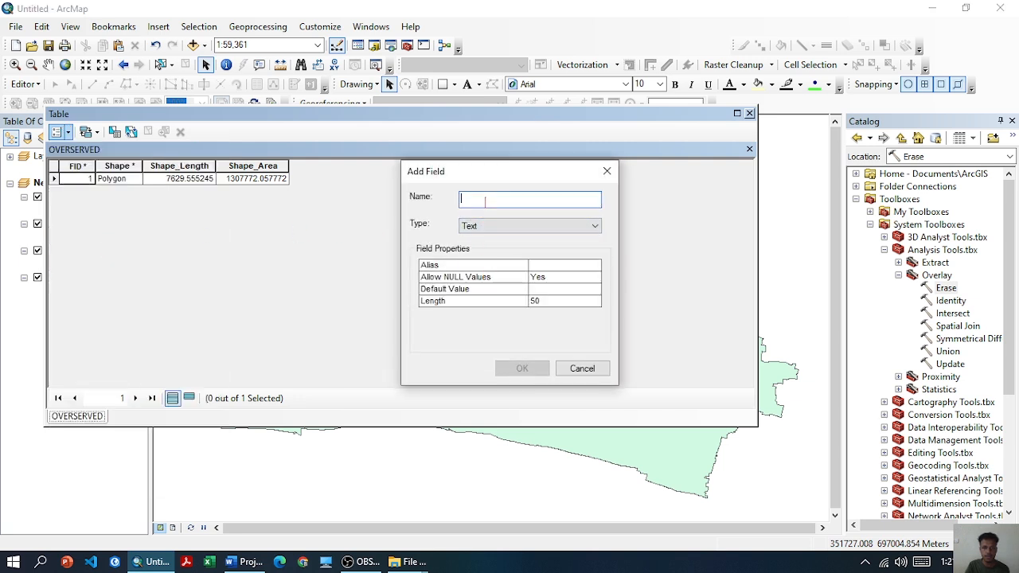
type("TYPE")
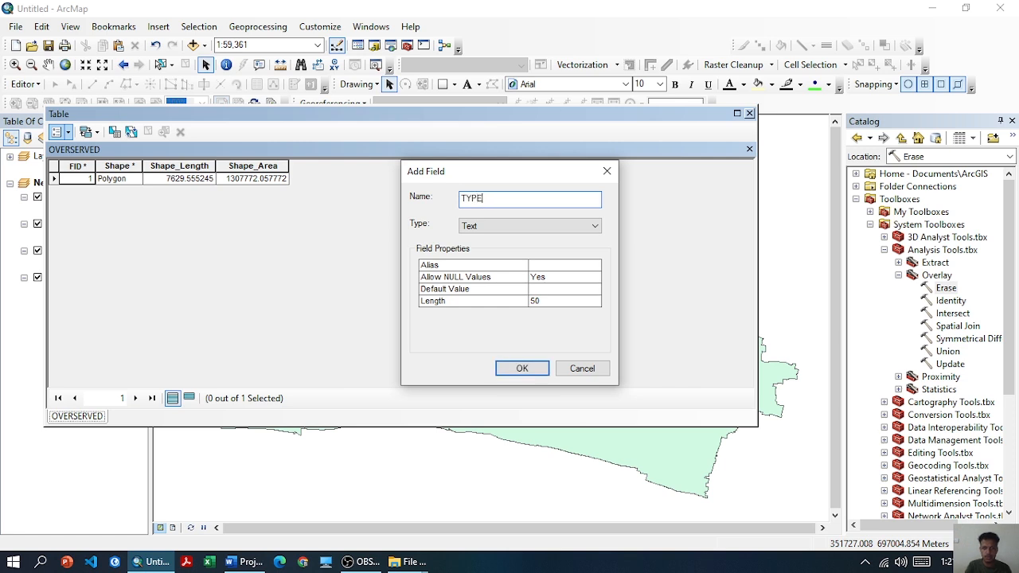
left_click(517, 368)
Calculate the new TYPE field with the expression "SERVED"
right_click(314, 167)
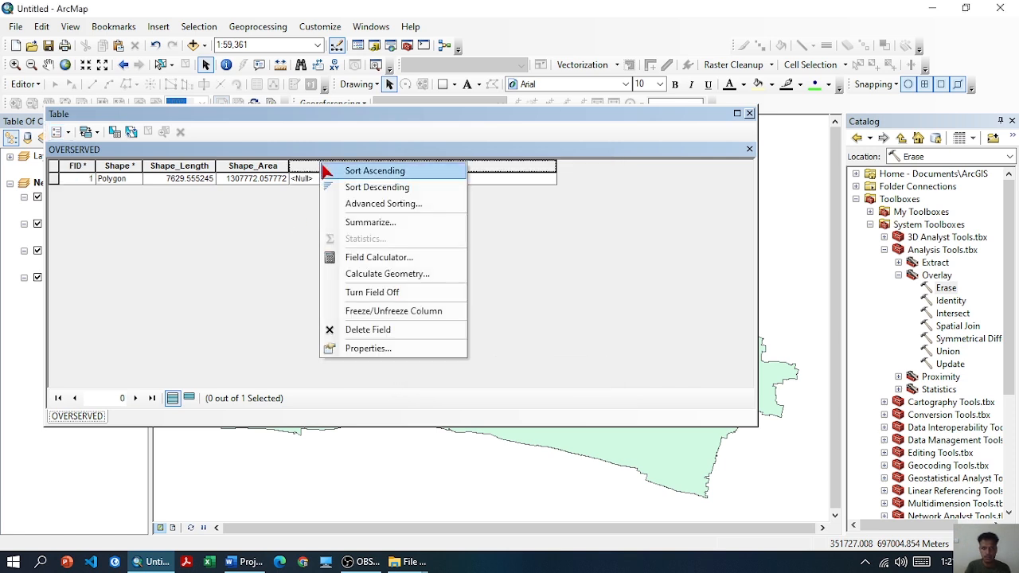
left_click(379, 258)
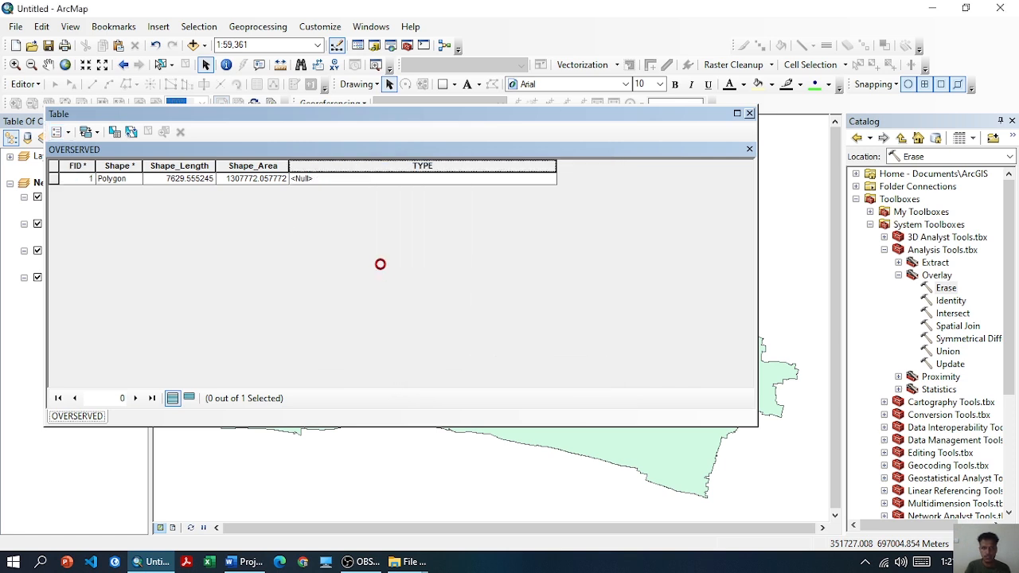
left_click(373, 327)
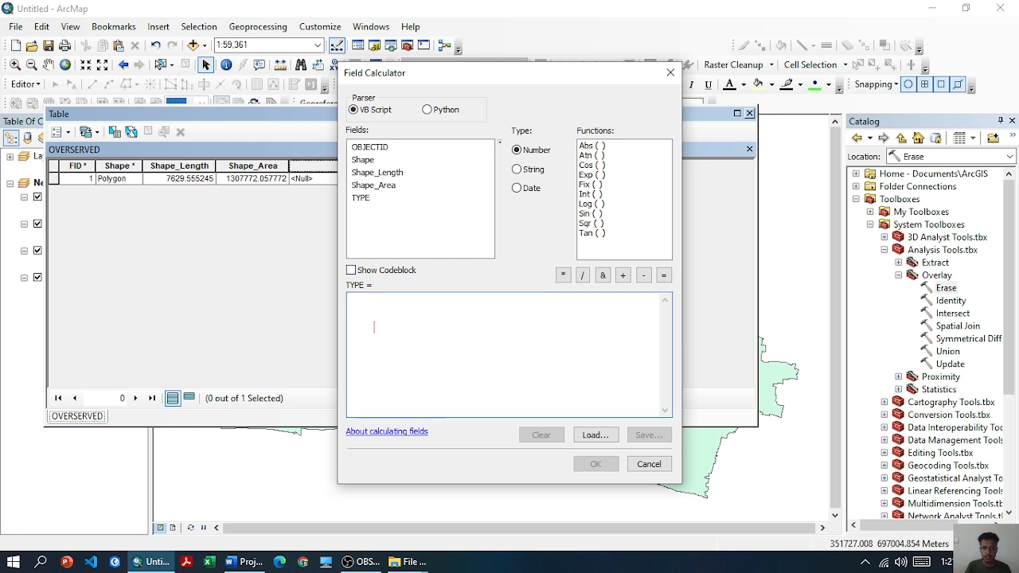
type("\"SERVED")
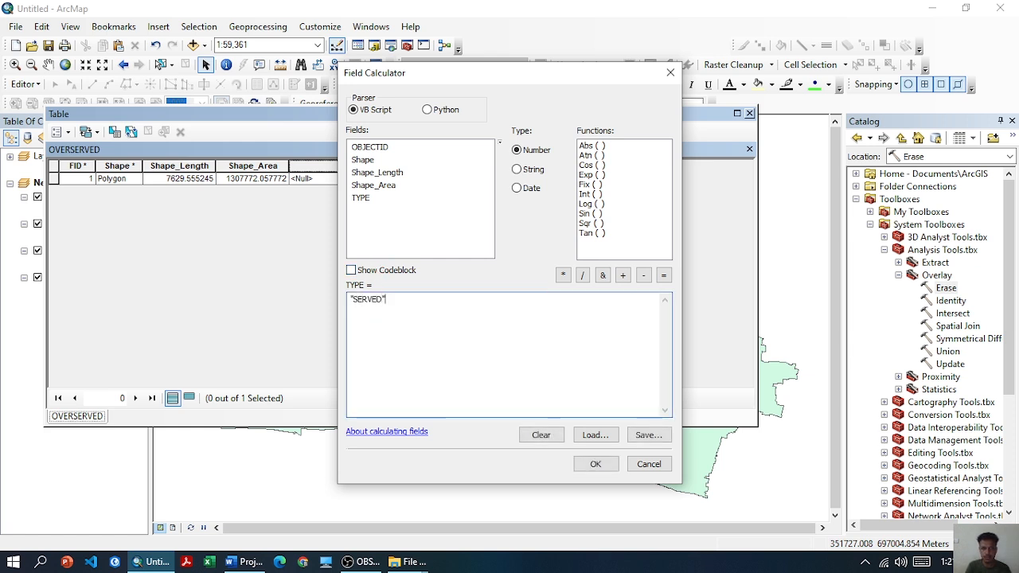
left_click(606, 464)
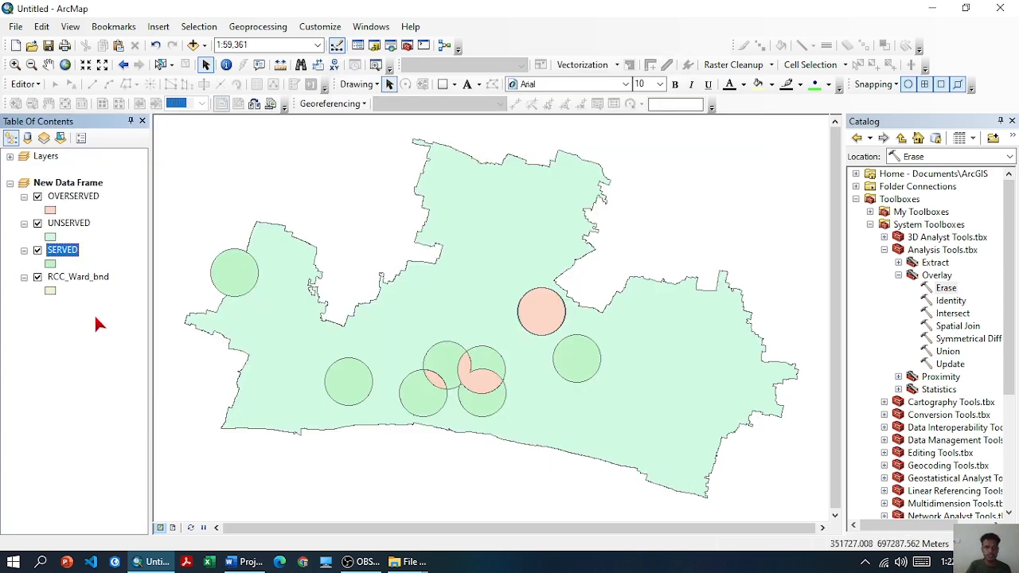
Set up a Merge with the OVERSERVED, UNSERVED and SERVED layers as input datasets
left_click(259, 26)
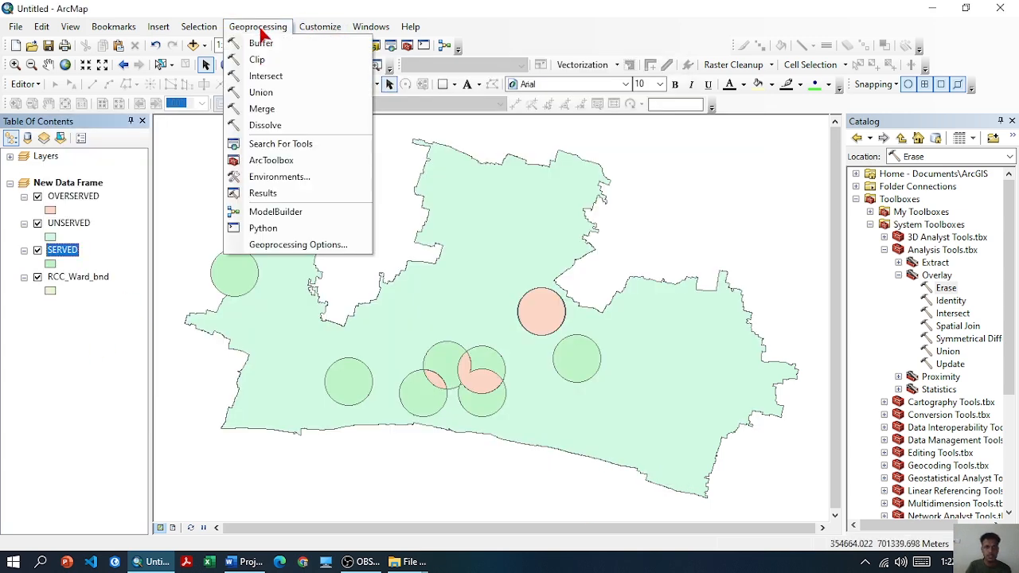
left_click(264, 108)
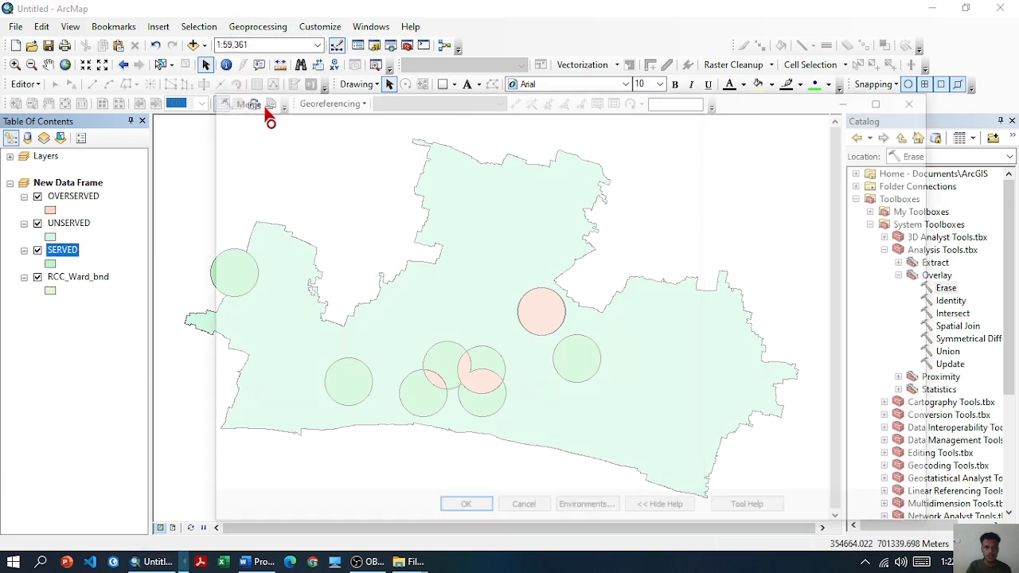
left_click_drag(64, 198, 255, 171)
left_click_drag(79, 223, 255, 184)
left_click_drag(125, 247, 255, 190)
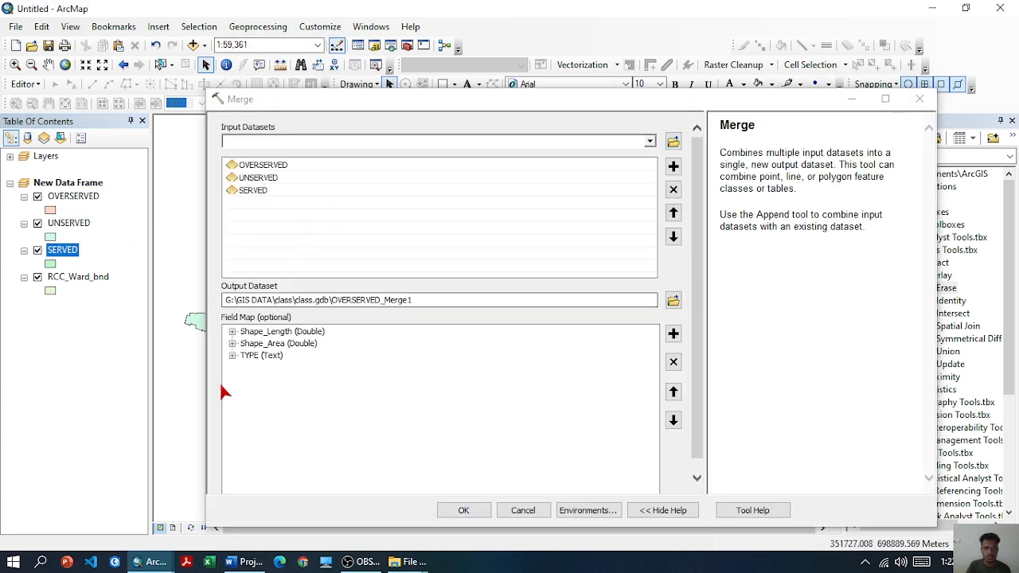
Set the merge rule of the TYPE output field to Join and run the merge
right_click(251, 356)
left_click(304, 435)
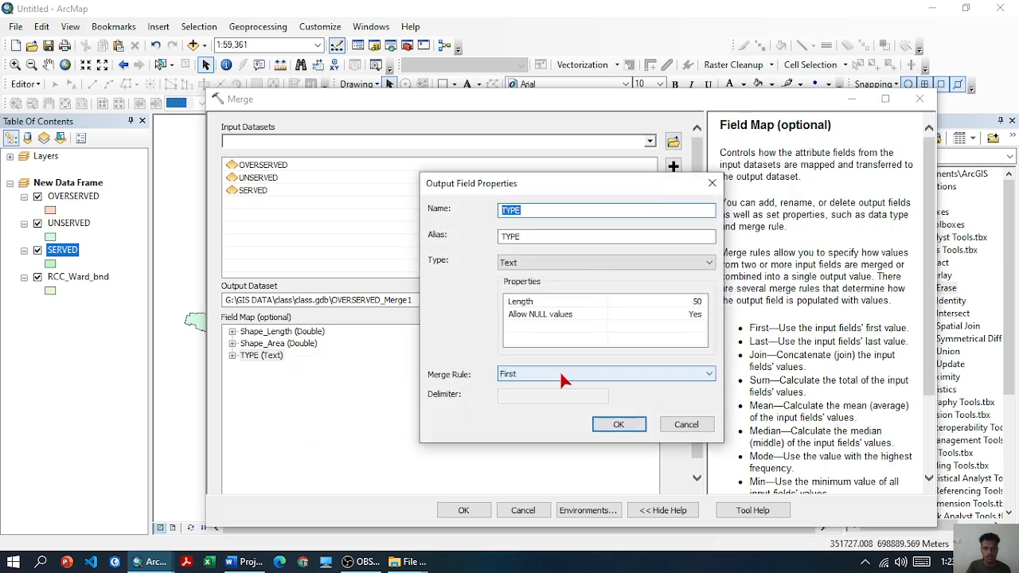
left_click(559, 372)
left_click(526, 406)
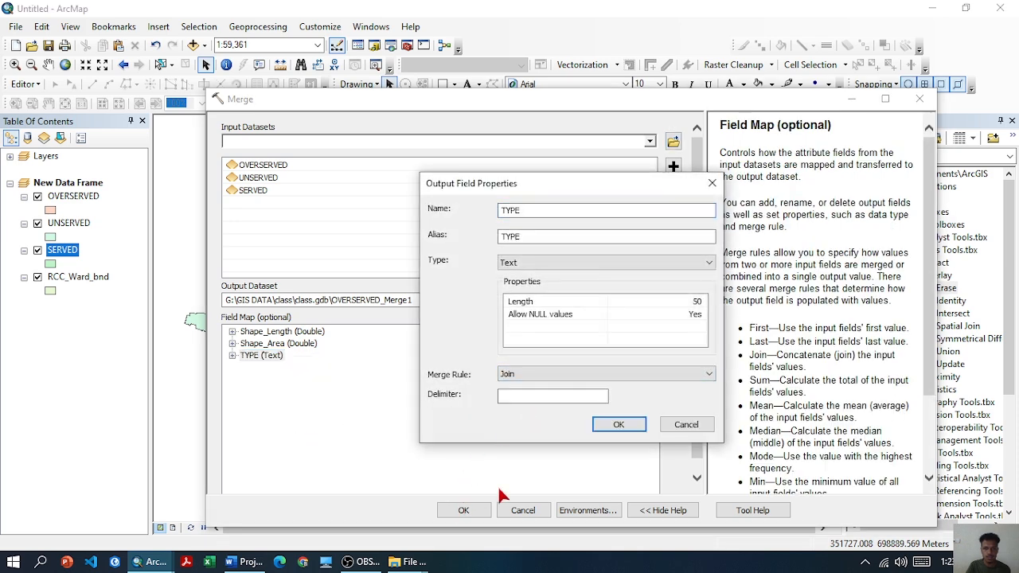
left_click(618, 425)
left_click(465, 510)
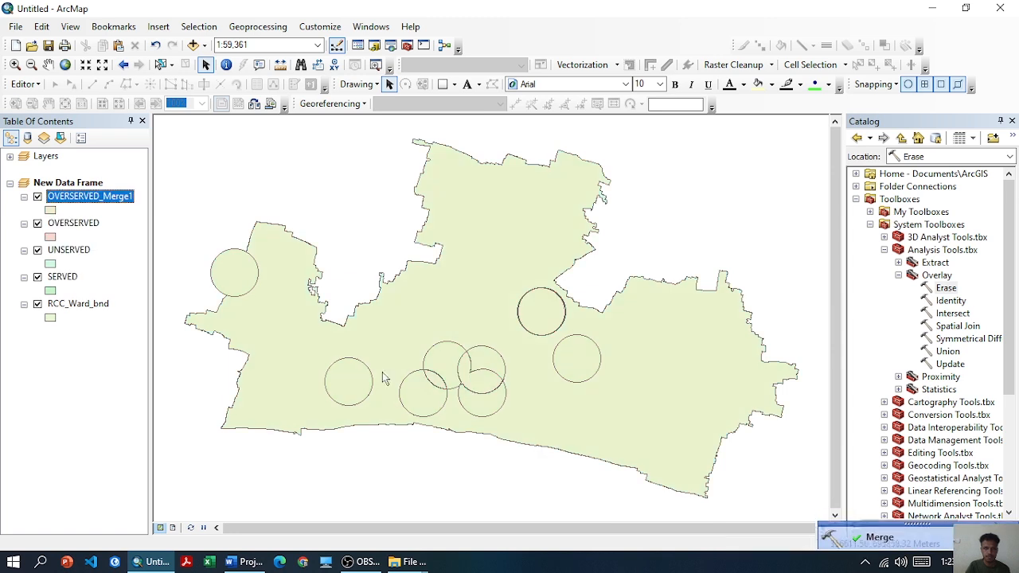
Identify the southwestern buffer circle in the merged layer to check its TYPE attribute
left_click(226, 64)
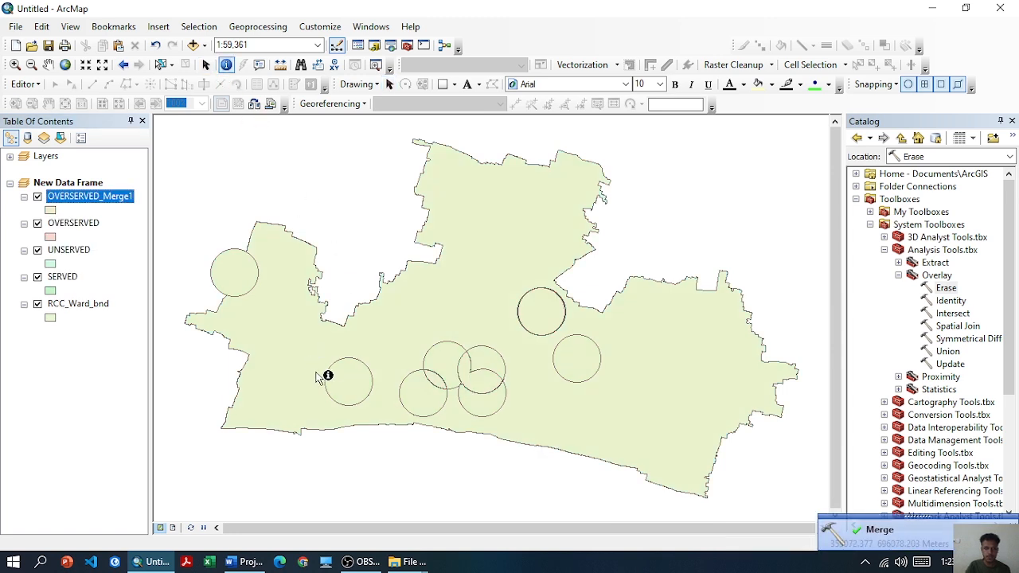
left_click(353, 391)
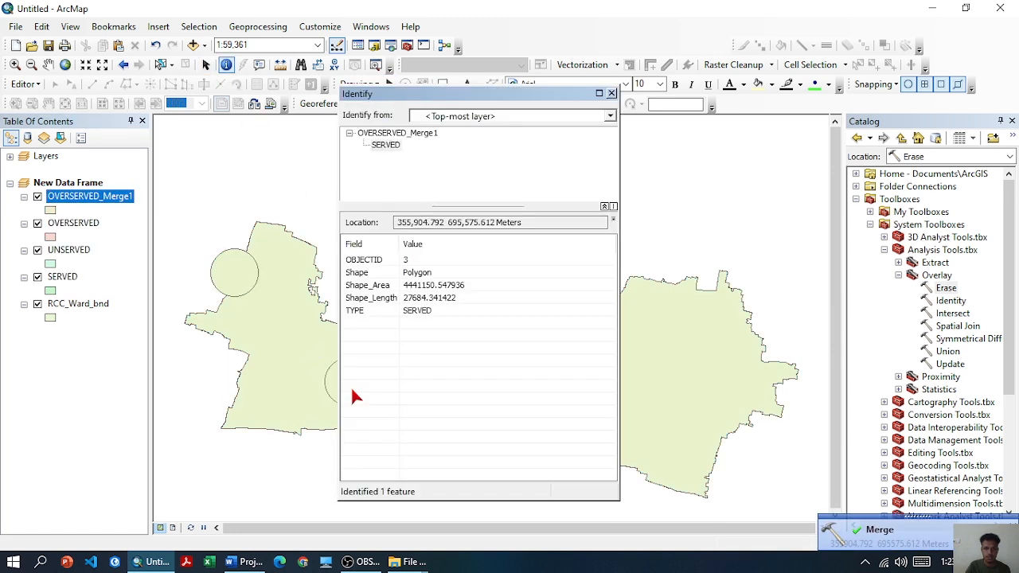
Identify the central overlap area and the area outside the buffer circles in the merged layer to check their TYPE attributes
left_click(612, 93)
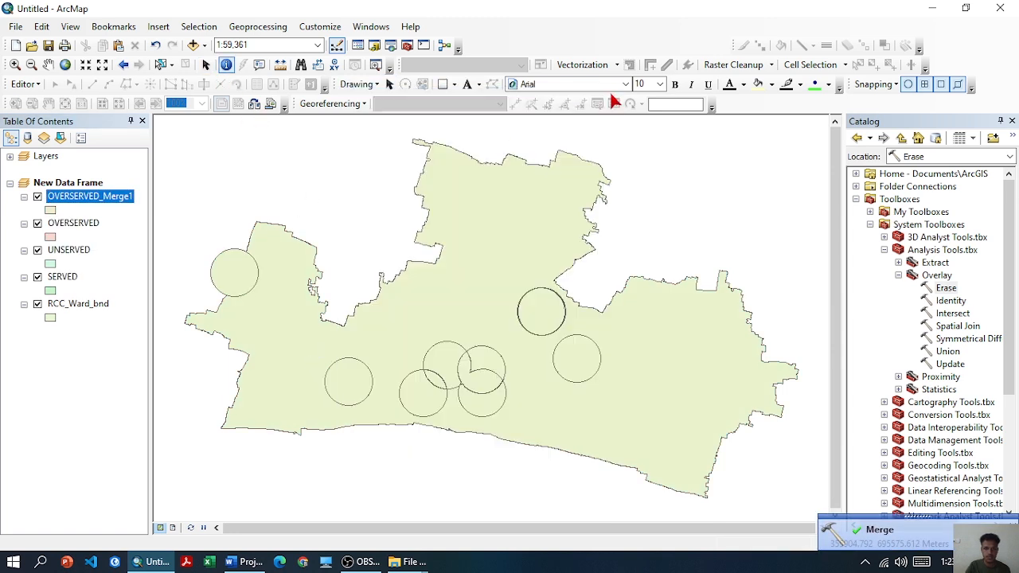
left_click(471, 382)
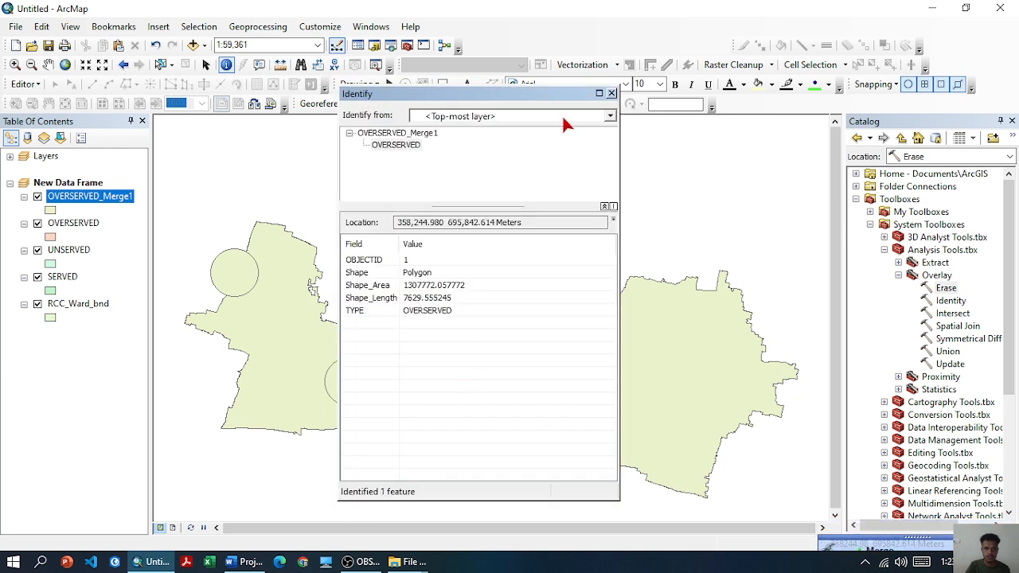
left_click(611, 93)
left_click(425, 284)
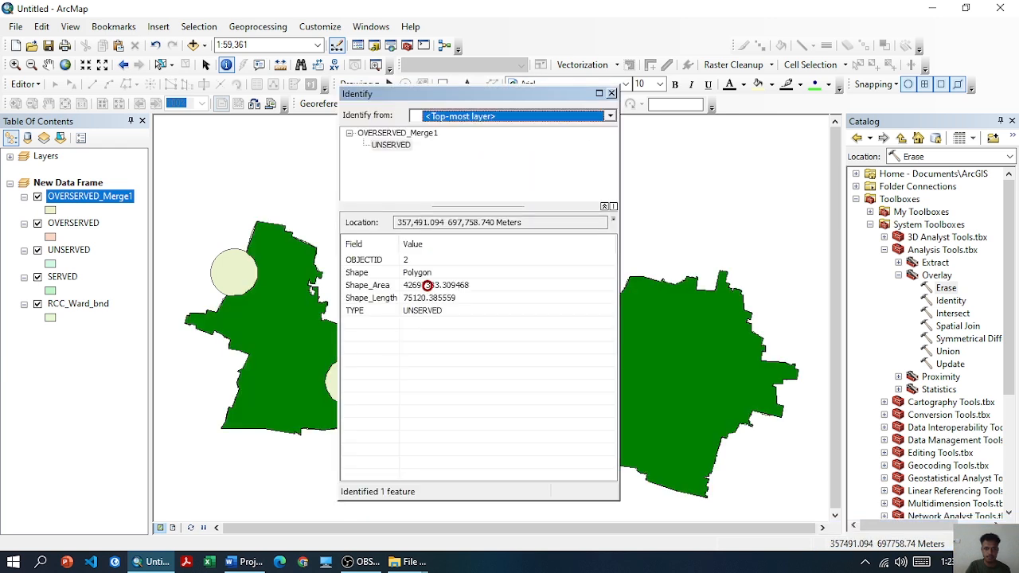
left_click(611, 94)
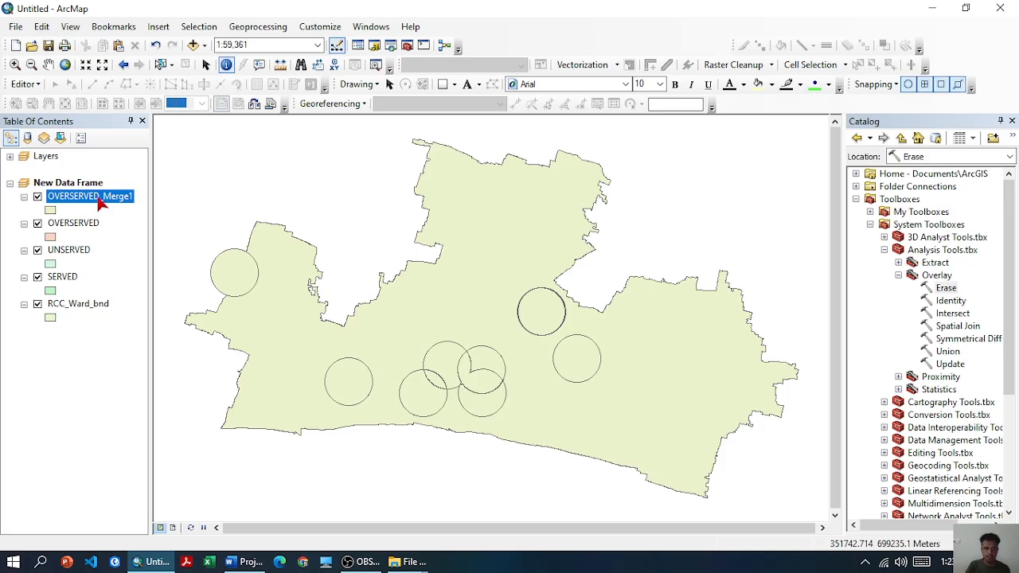
Run the Identity tool with RCC_Ward_bnd as input features and OVERSERVED_Merge1 as identity features
double_click(952, 301)
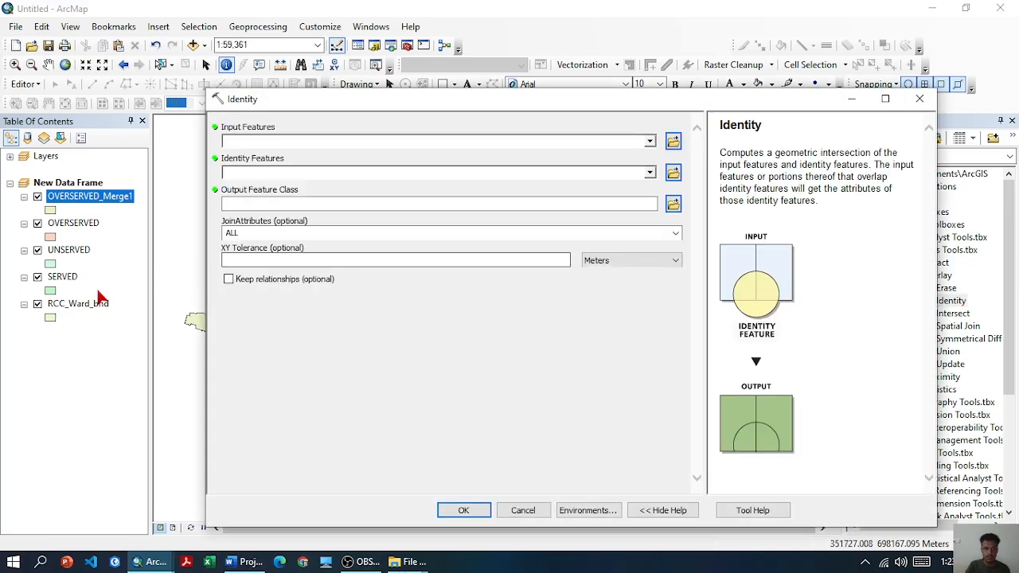
left_click(94, 303)
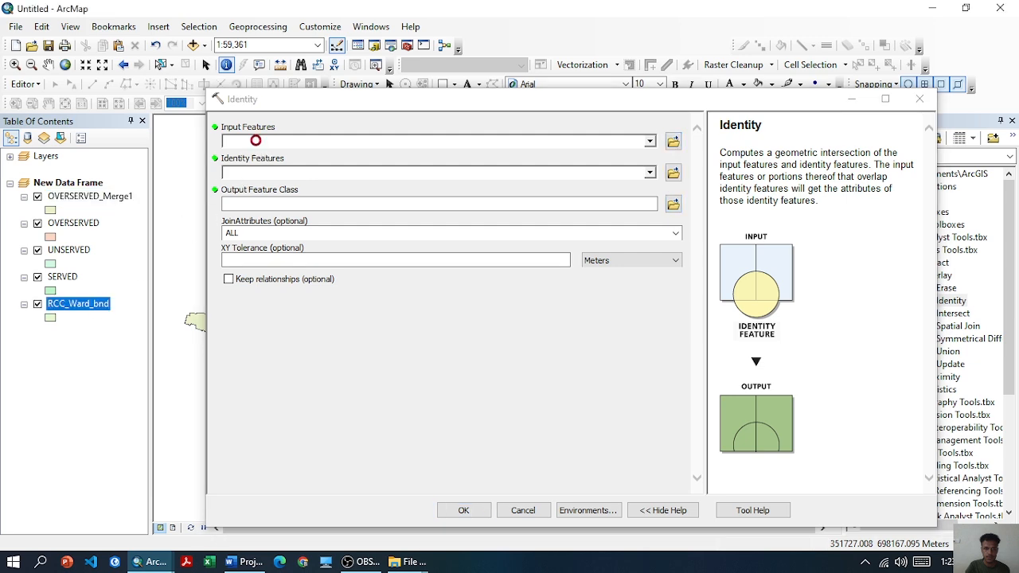
left_click_drag(256, 146, 257, 143)
left_click_drag(104, 196, 239, 174)
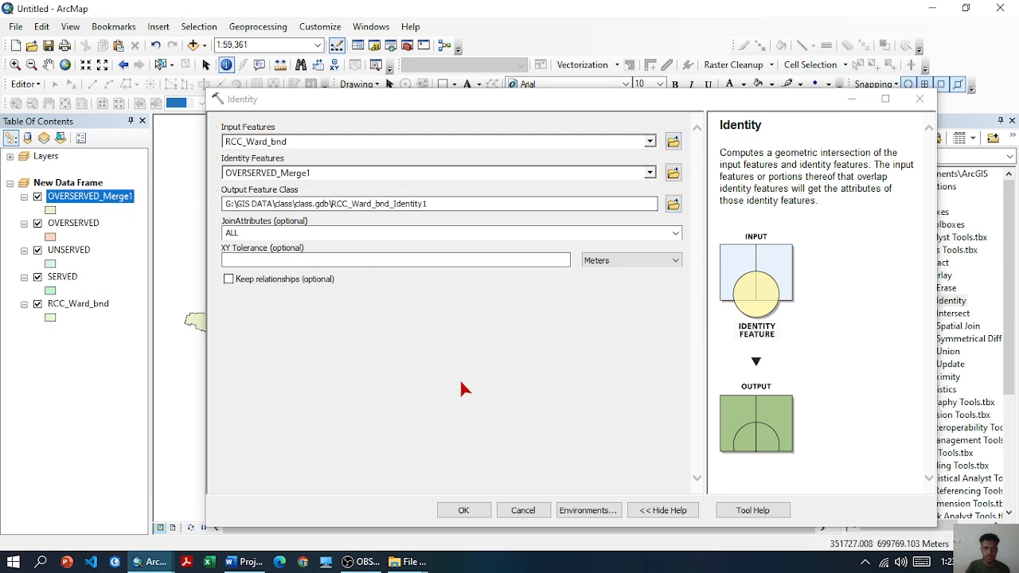
left_click(470, 509)
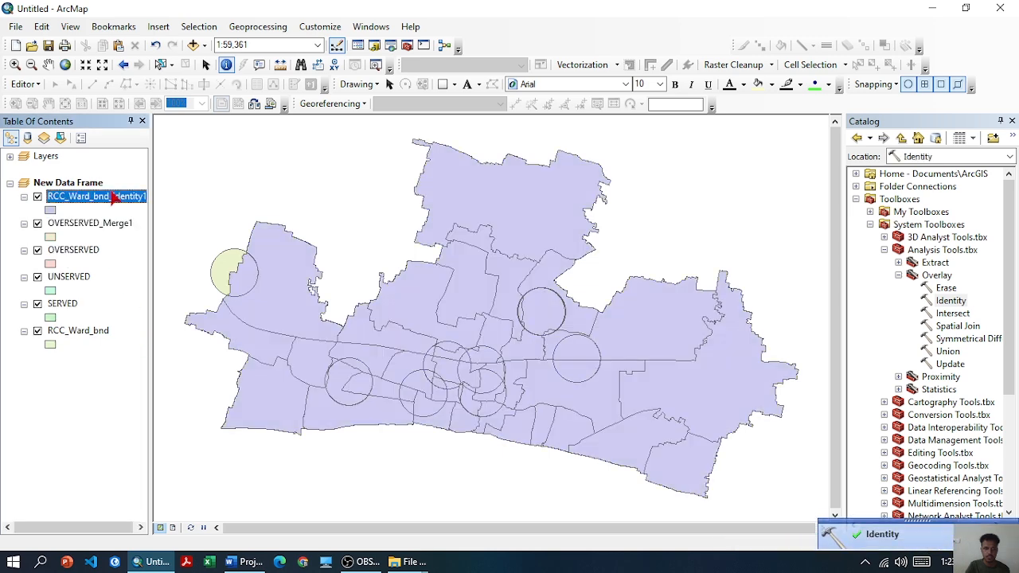
Add a Float field AREA_FINAL to the RCC_Ward_bnd_Identity1 attribute table and calculate its area geometry in square meters
right_click(112, 197)
left_click(136, 237)
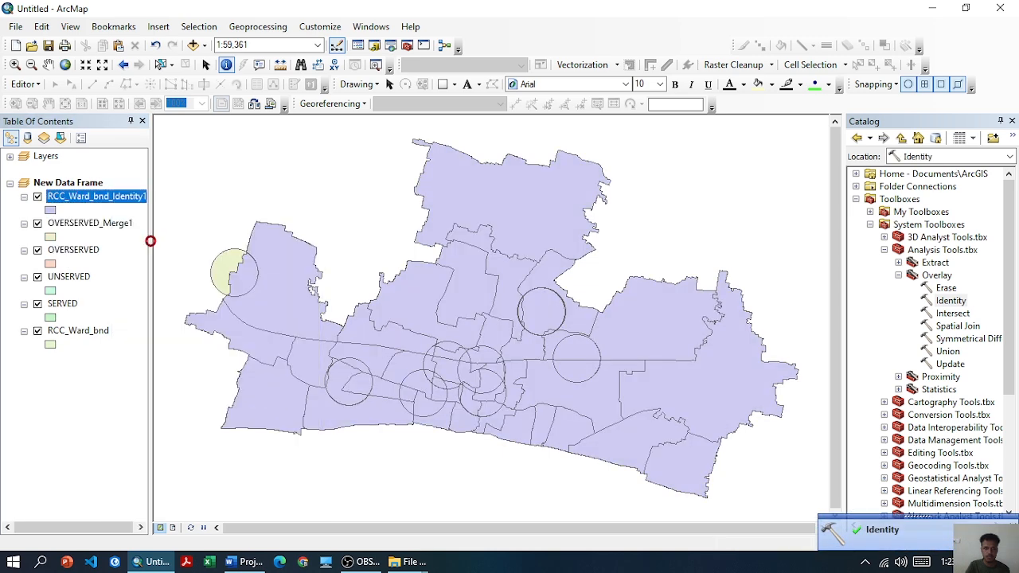
left_click_drag(252, 381, 717, 394)
left_click(170, 130)
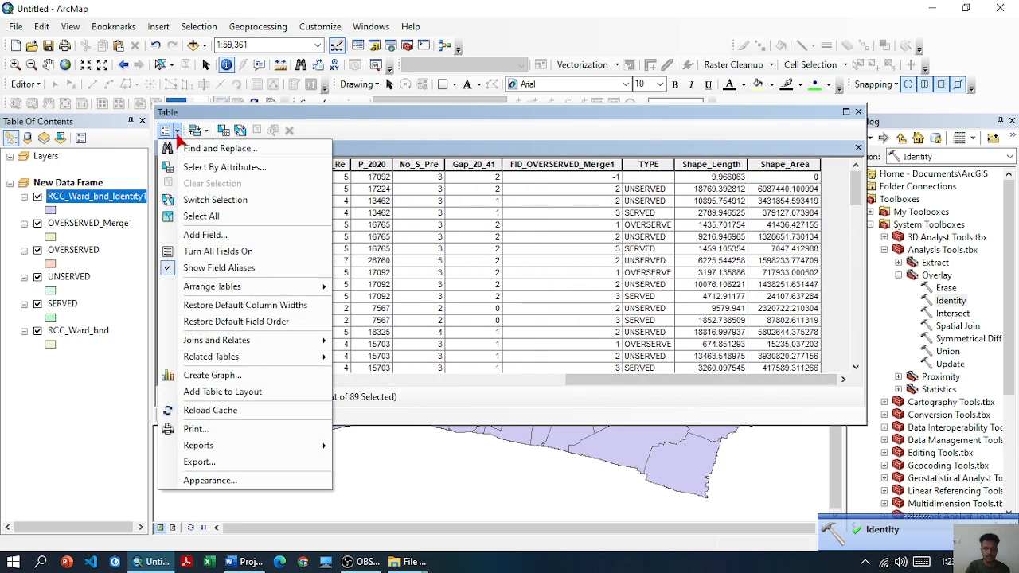
left_click(204, 235)
left_click(501, 229)
left_click(491, 260)
left_click(486, 199)
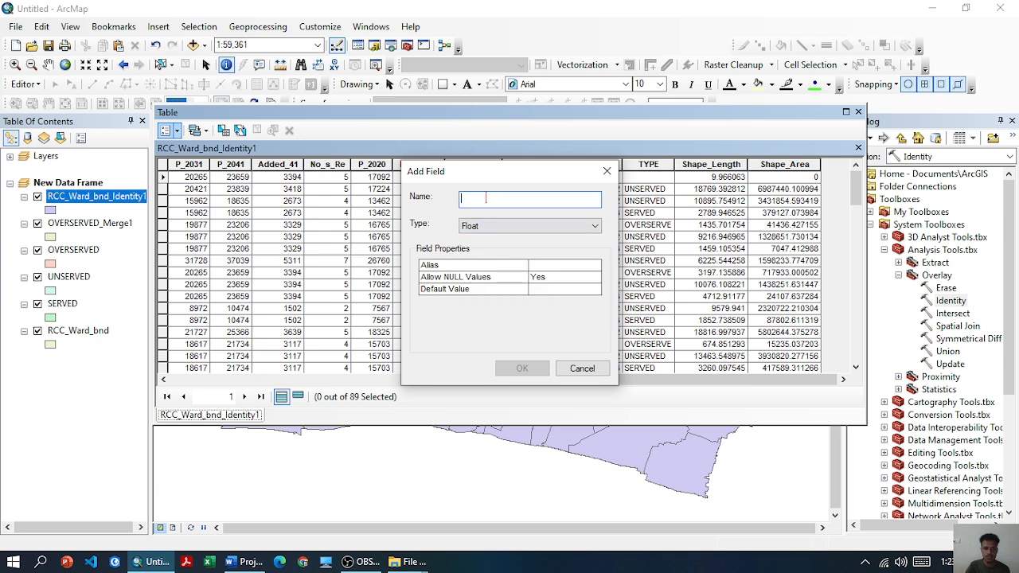
type("ARE")
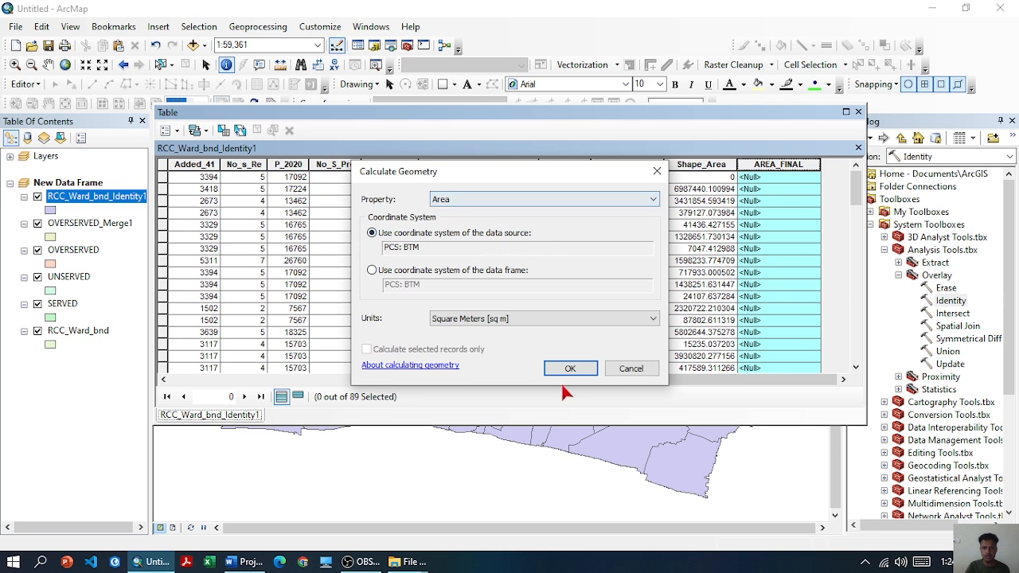
left_click(570, 367)
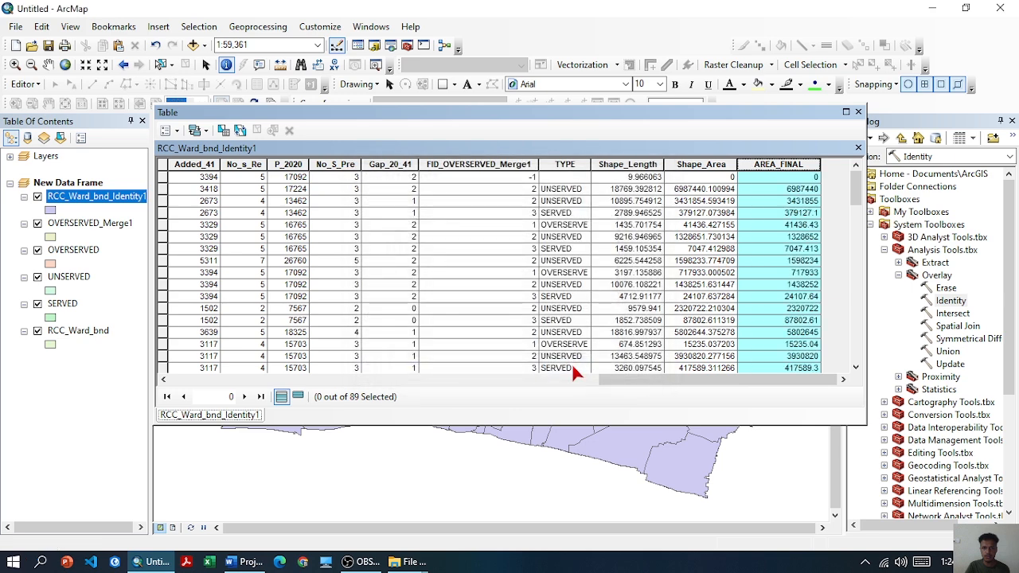
Select and copy all records of the RCC_Ward_bnd_Identity1 table and switch to Excel
key("ctrl+a")
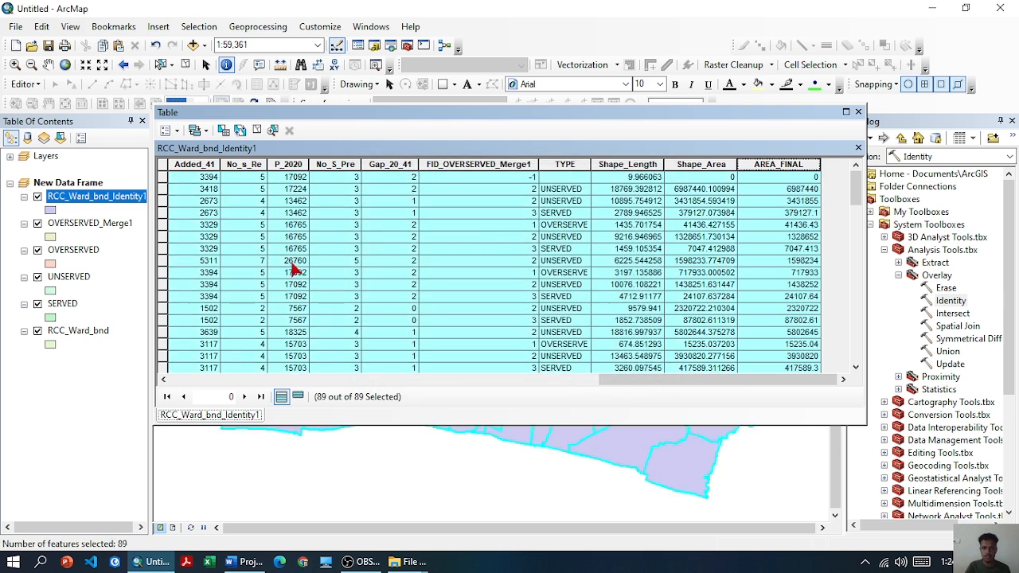
right_click(169, 263)
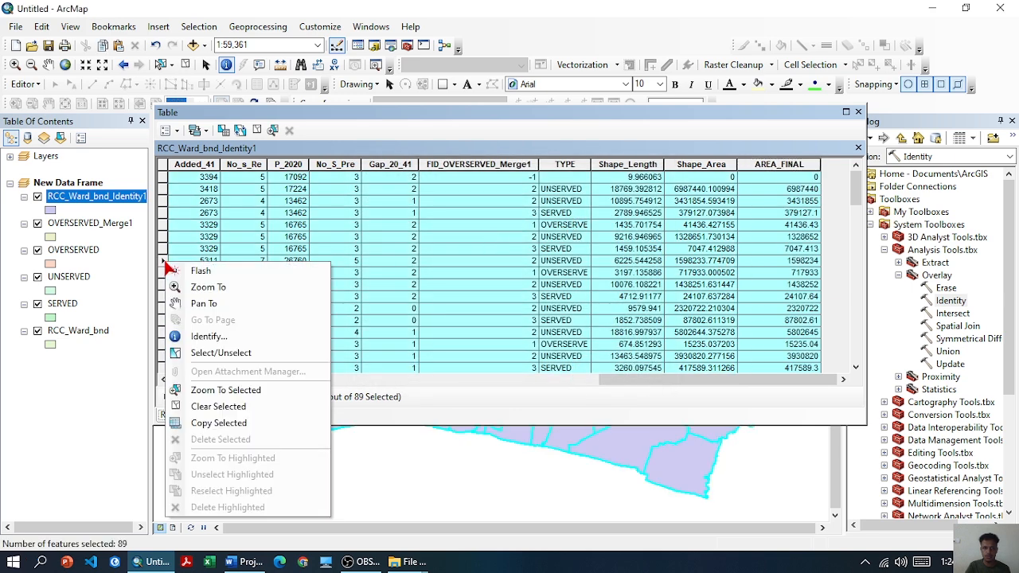
left_click(214, 422)
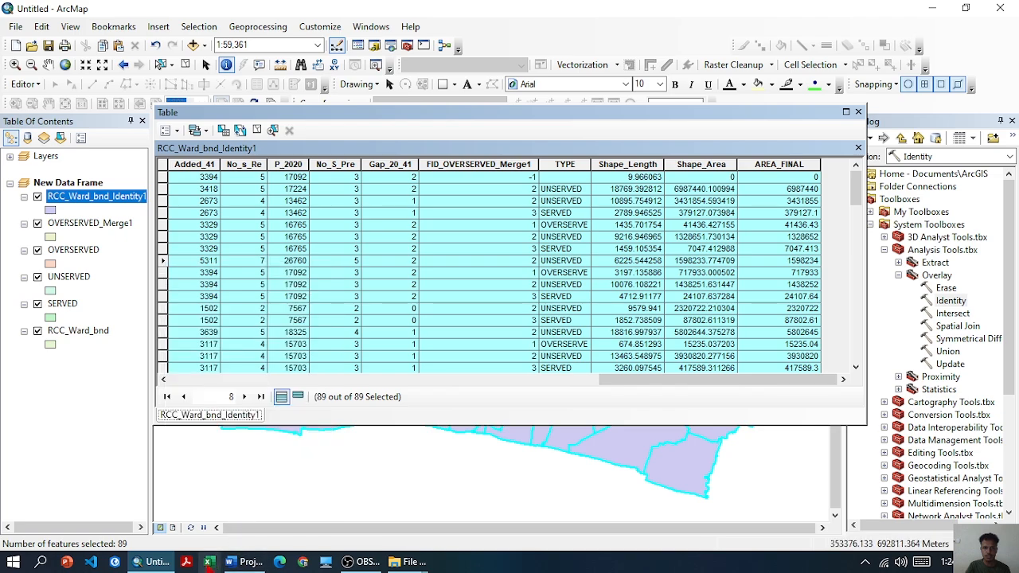
left_click(208, 561)
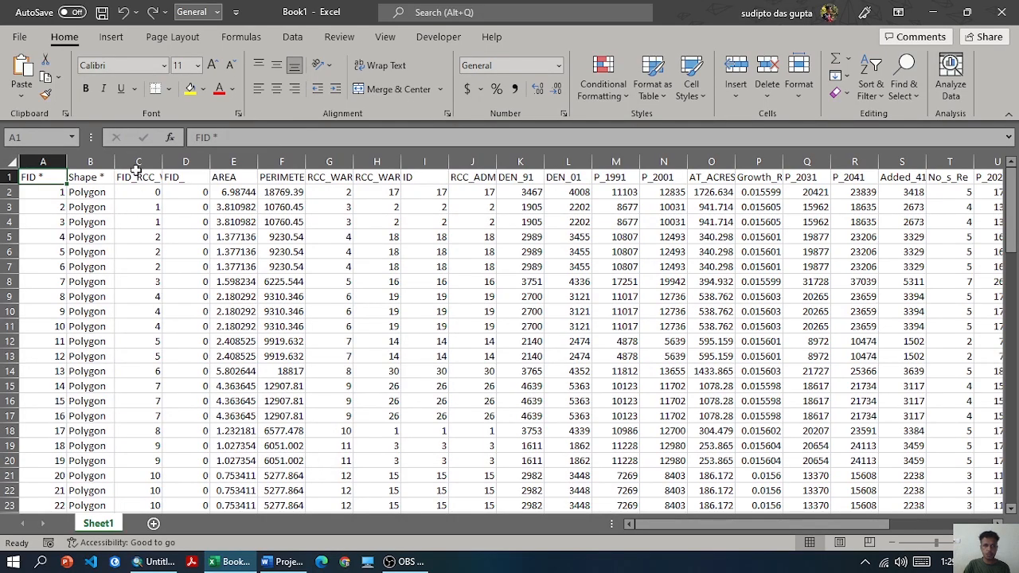
Create a PivotTable from the Sheet1 data on a new worksheet, with TYPE as rows and the sum of AREA_FINAL as values
left_click(110, 36)
left_click(29, 73)
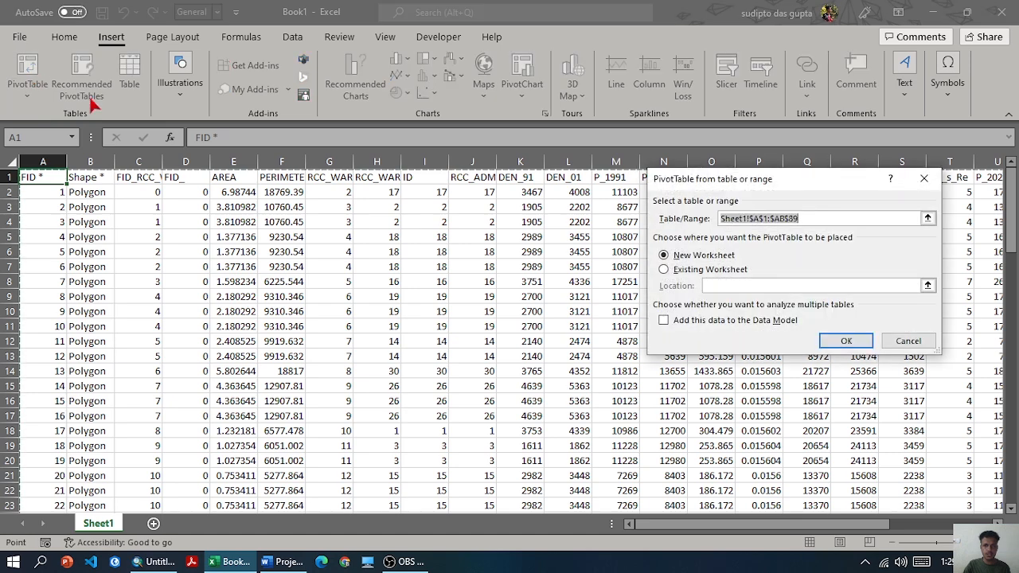
left_click(828, 340)
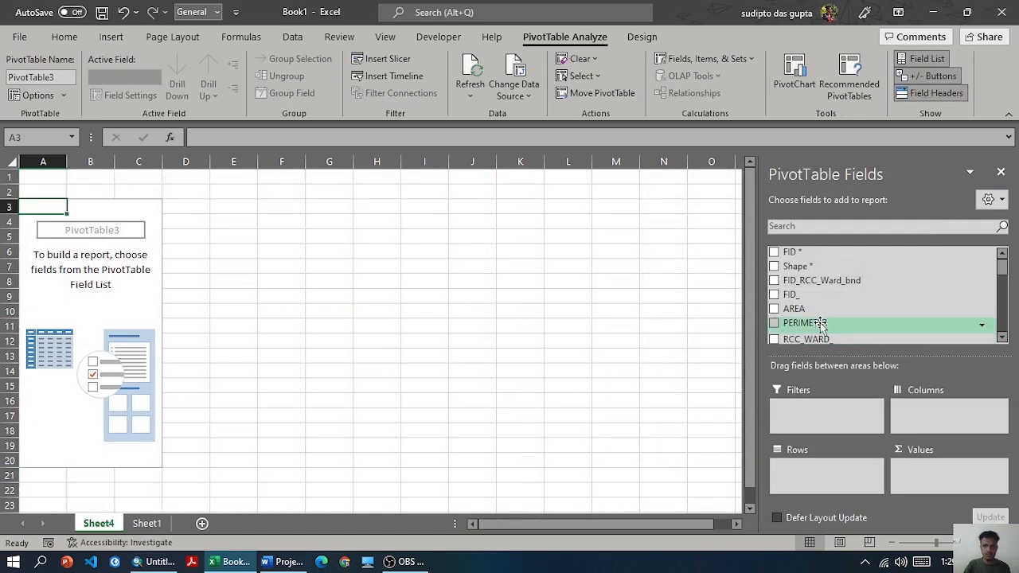
scroll(796, 298, "down", 6)
scroll(796, 298, "down", 1)
left_click_drag(792, 273, 800, 470)
left_click_drag(808, 316, 926, 466)
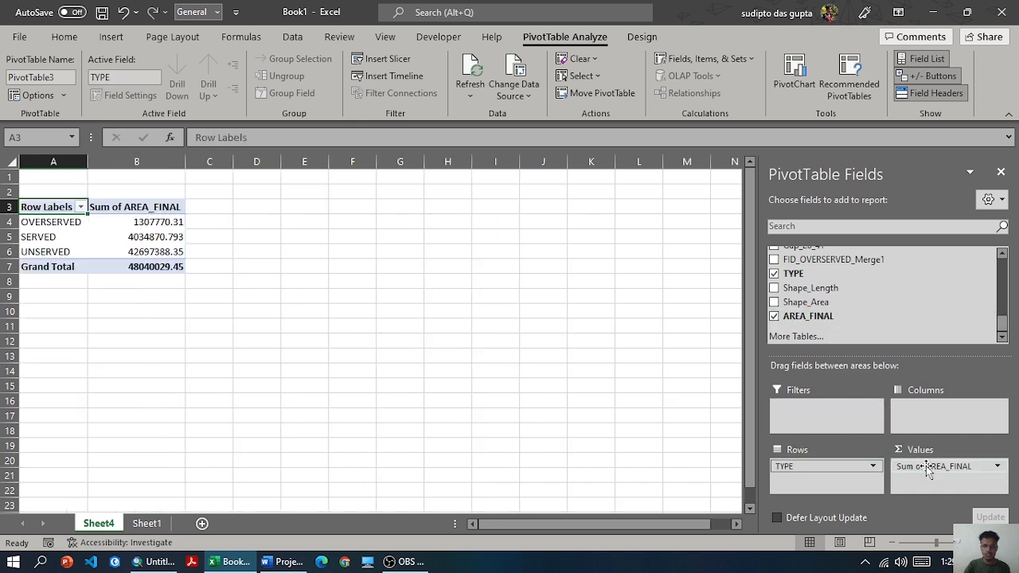
Show the PivotTable's Sum of AREA_FINAL values by TYPE as % of Column Total
left_click(999, 468)
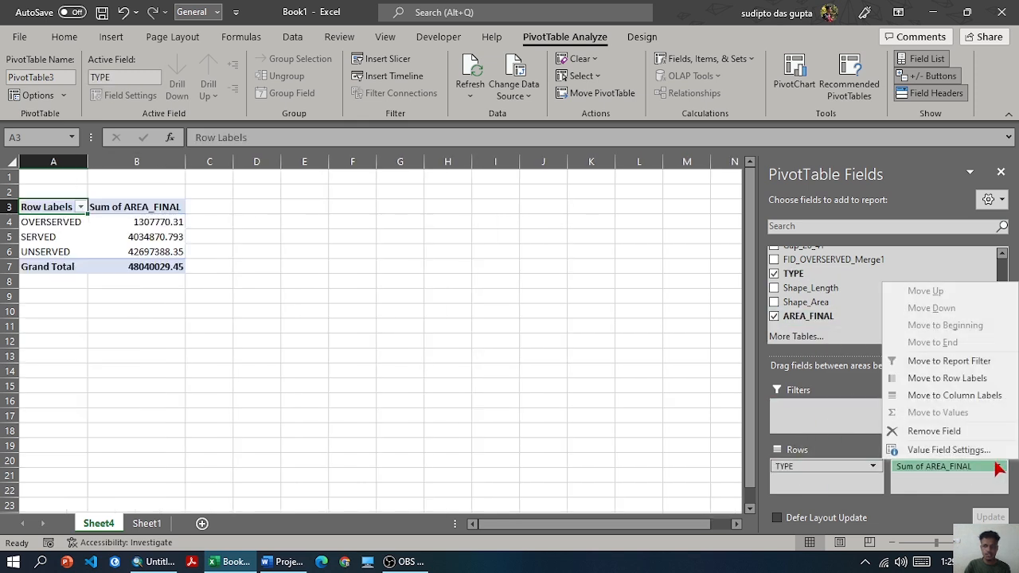
left_click(907, 451)
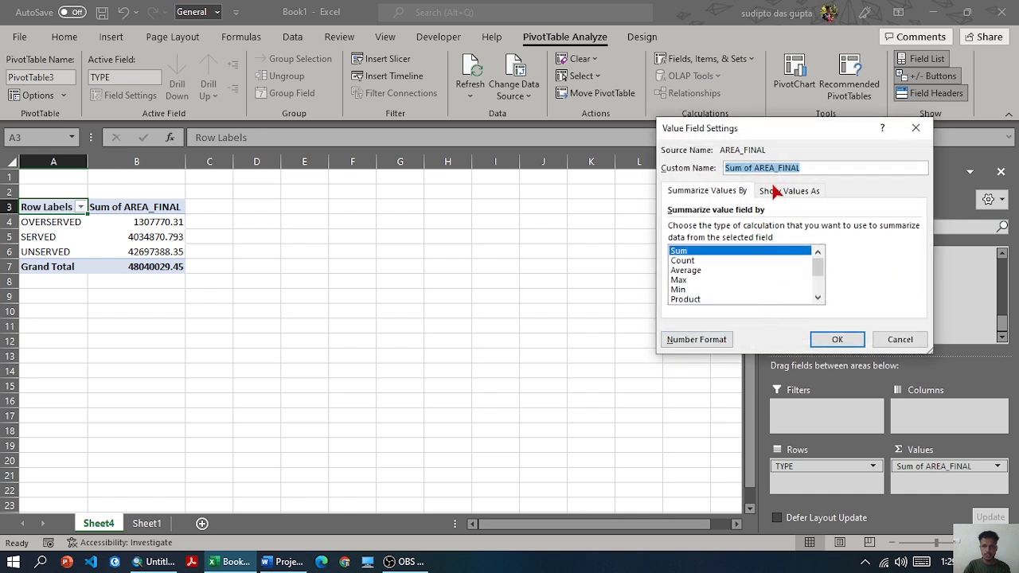
left_click(774, 192)
left_click(726, 226)
left_click(719, 263)
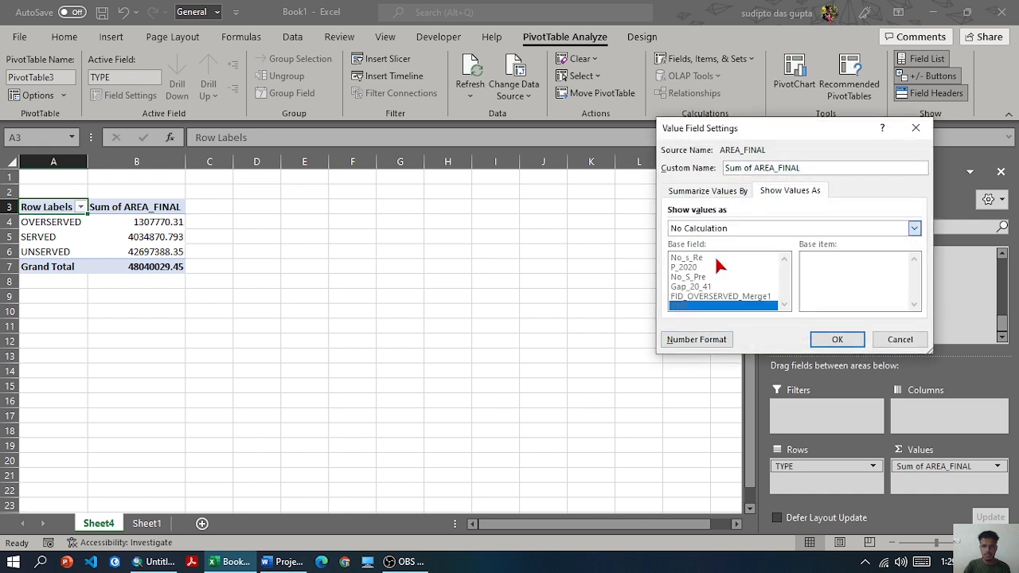
left_click(828, 339)
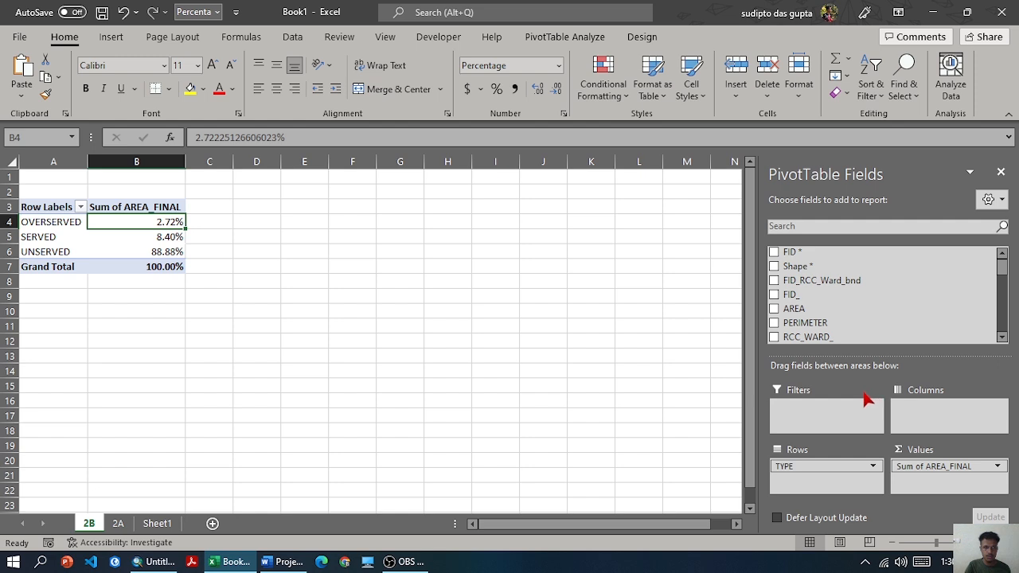
Move TYPE to the columns of the PivotTable on sheet 2B and add RCC_WARD_I as rows
left_click_drag(812, 469, 925, 434)
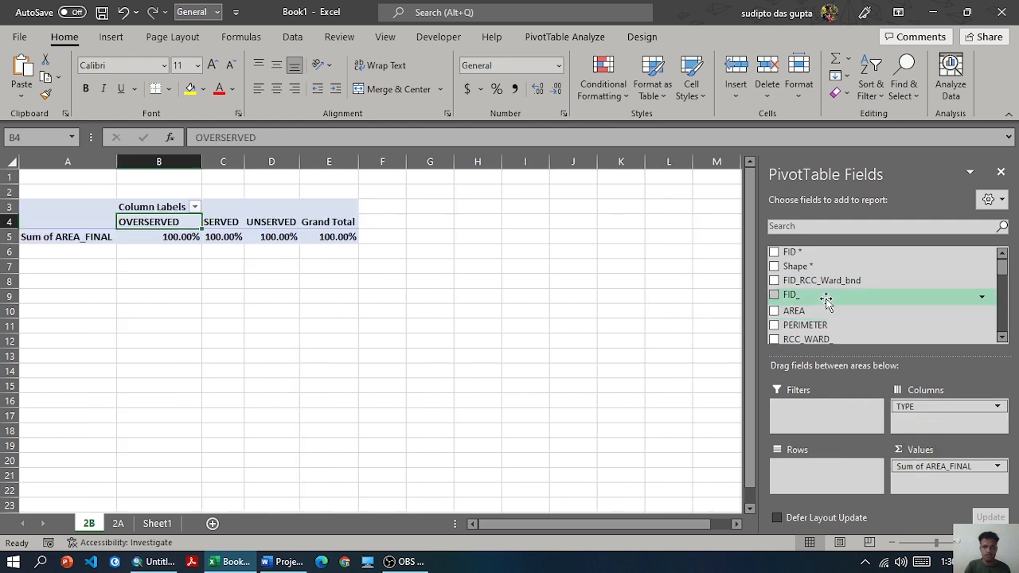
scroll(826, 301, "down", 1)
left_click_drag(820, 316, 802, 480)
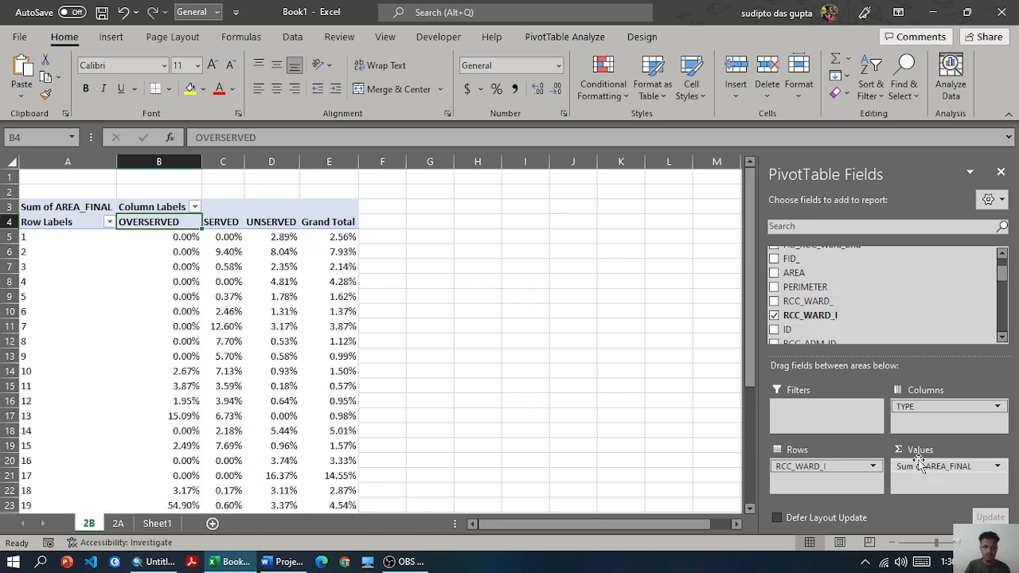
Show the ward-wise Sum of AREA_FINAL values as % of Grand Total
left_click(998, 467)
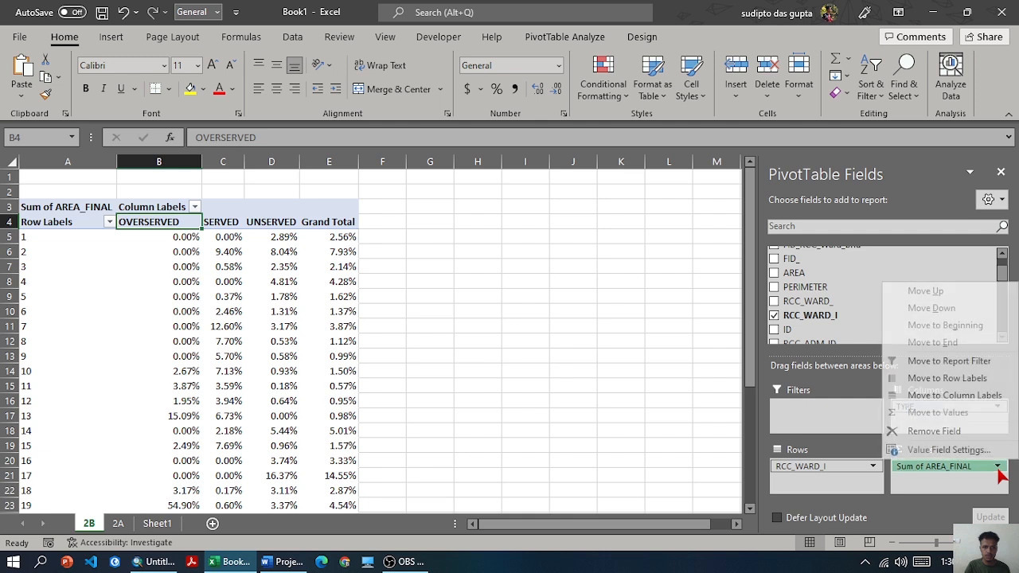
left_click(985, 450)
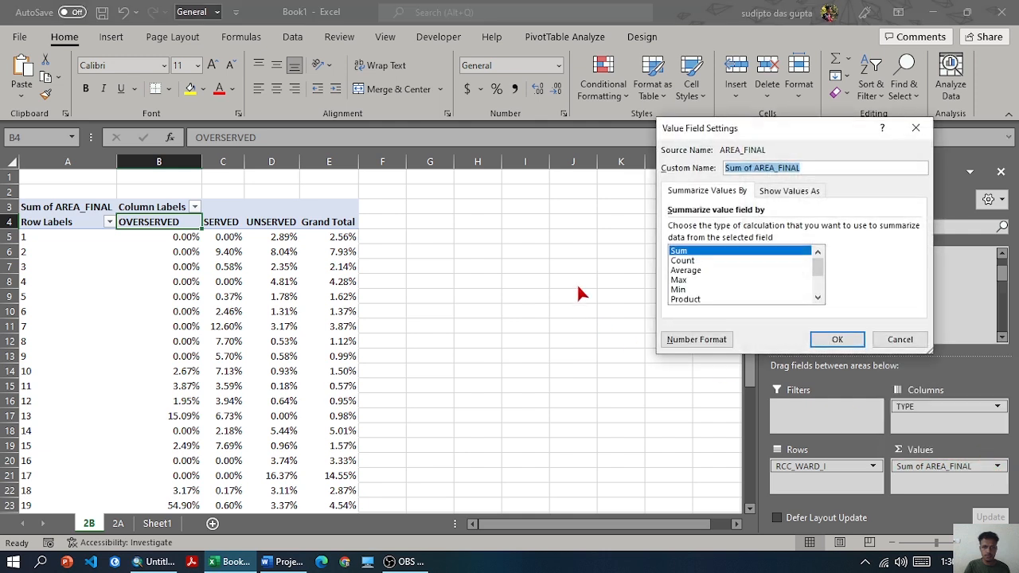
left_click(769, 193)
left_click(720, 229)
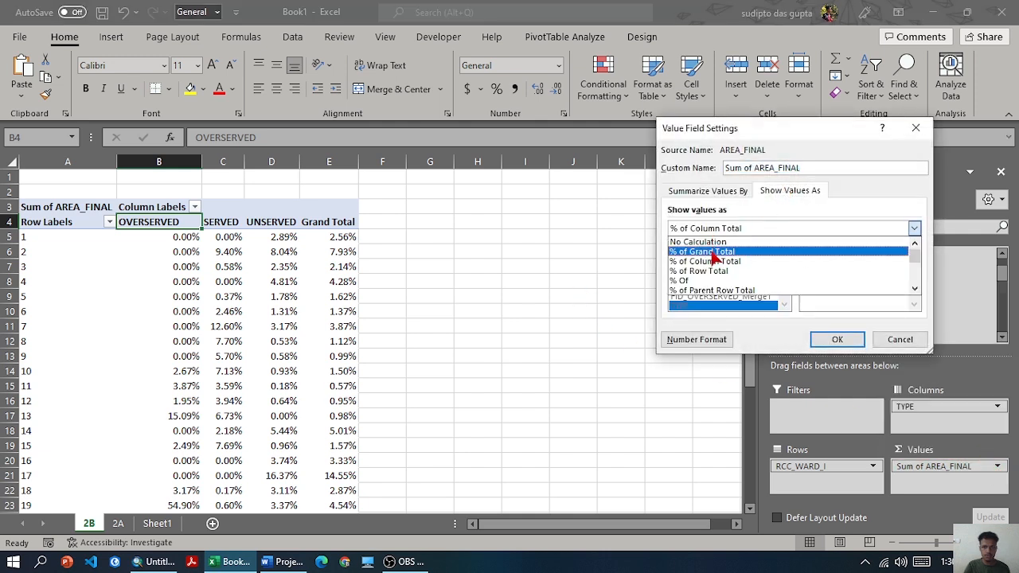
left_click(716, 272)
left_click(734, 231)
left_click(722, 251)
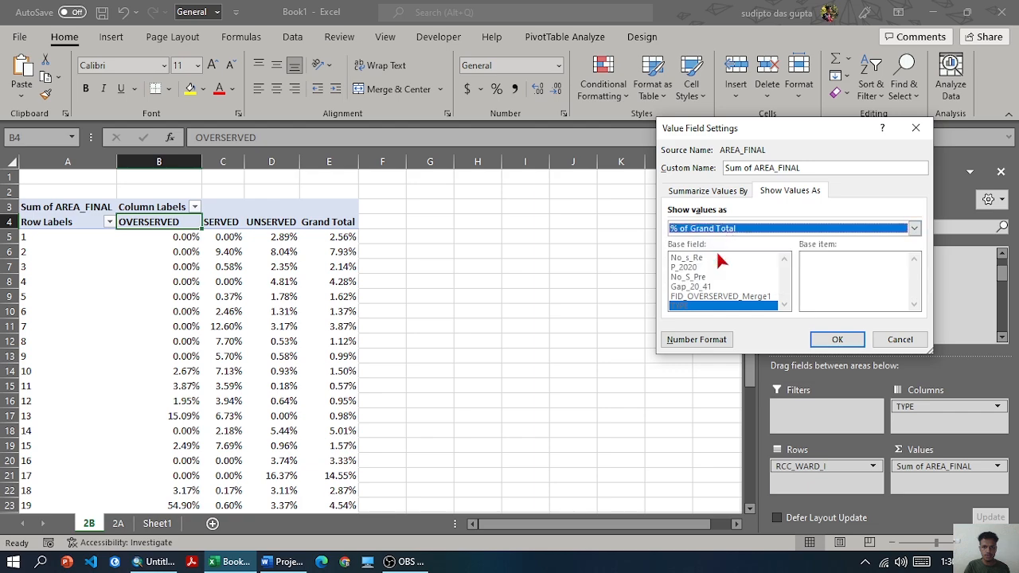
left_click(836, 339)
scroll(255, 304, "down", 5)
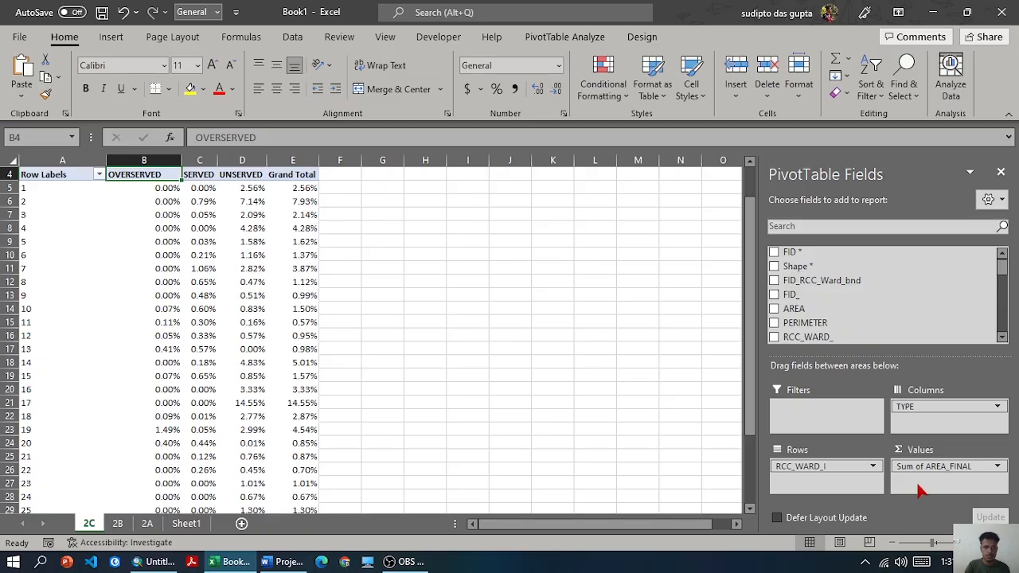
Change the Sum of AREA_FINAL values on sheet 2C to show as % of Column Total
left_click(997, 468)
left_click(948, 449)
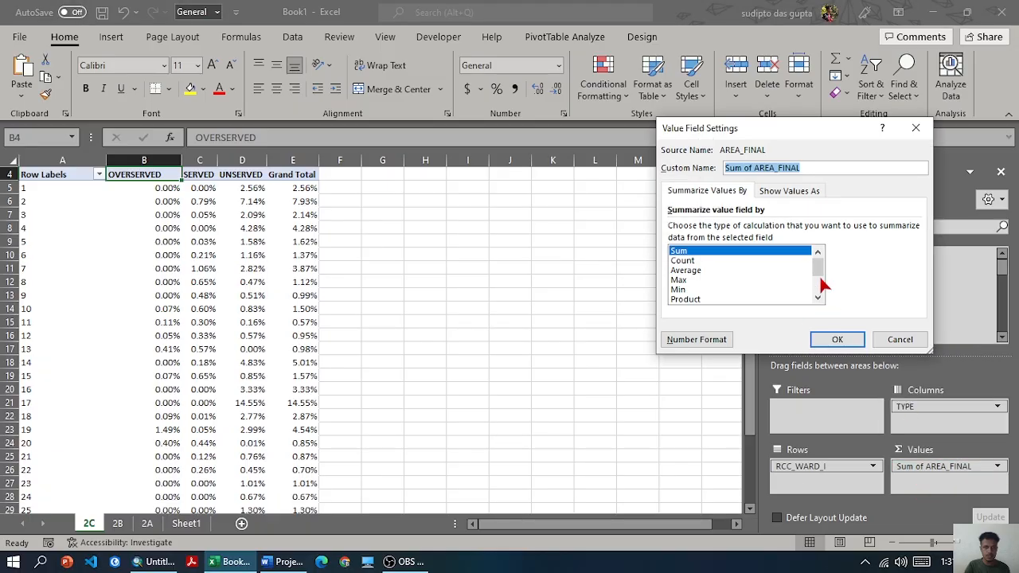
left_click(788, 191)
left_click(740, 229)
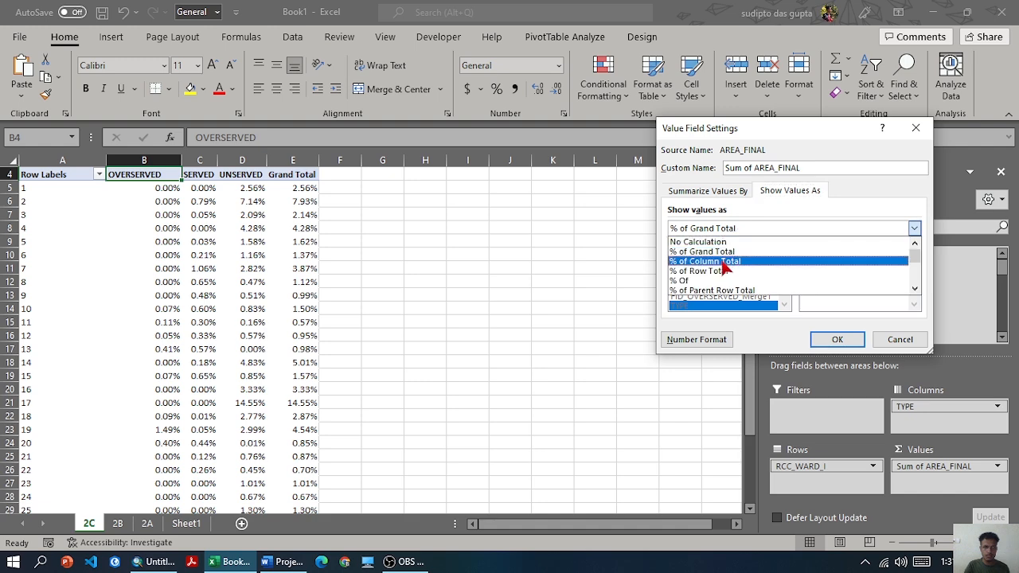
left_click(723, 263)
left_click(842, 341)
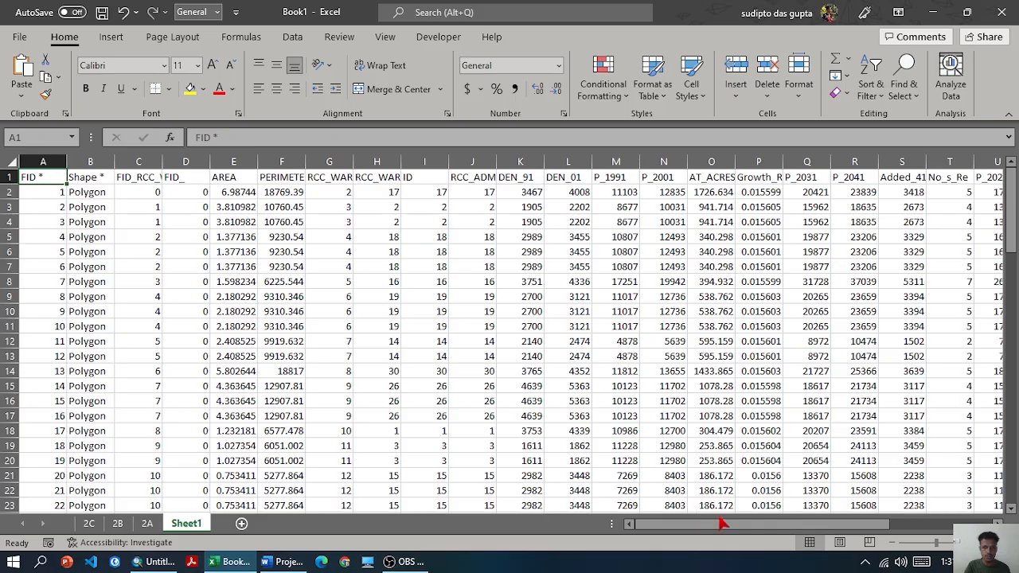
Add a POPULATION column header in cell AC1 of Sheet1, next to AREA_FINAL
scroll(721, 527, "right", 5)
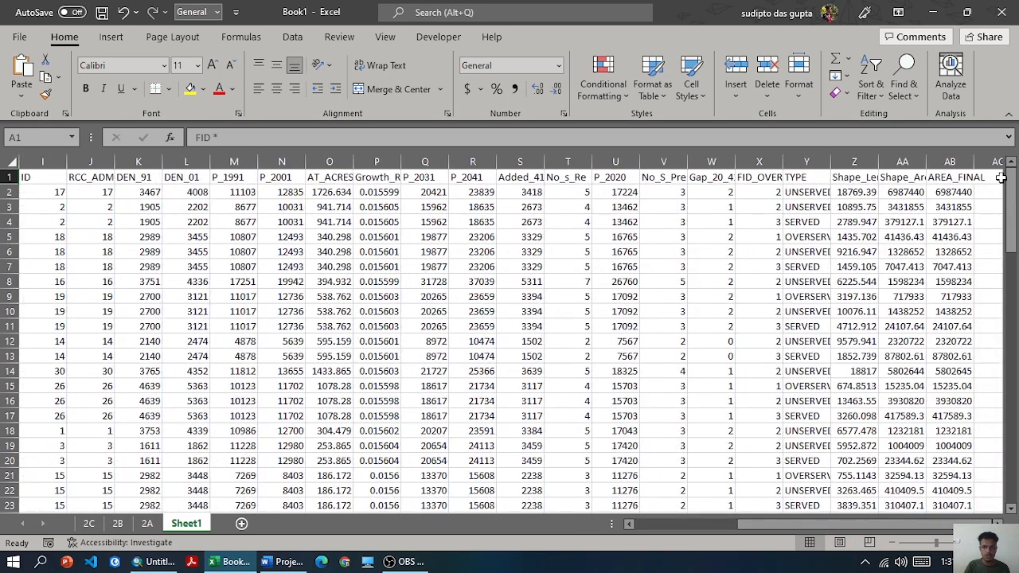
scroll(812, 212, "right", 3)
left_click(809, 177)
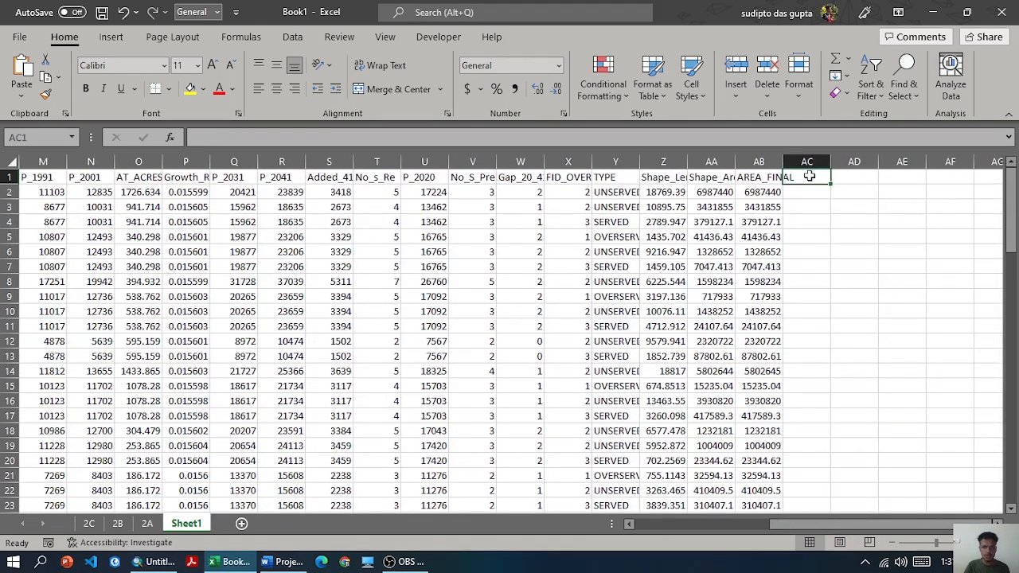
type("POPULATION")
key("Return")
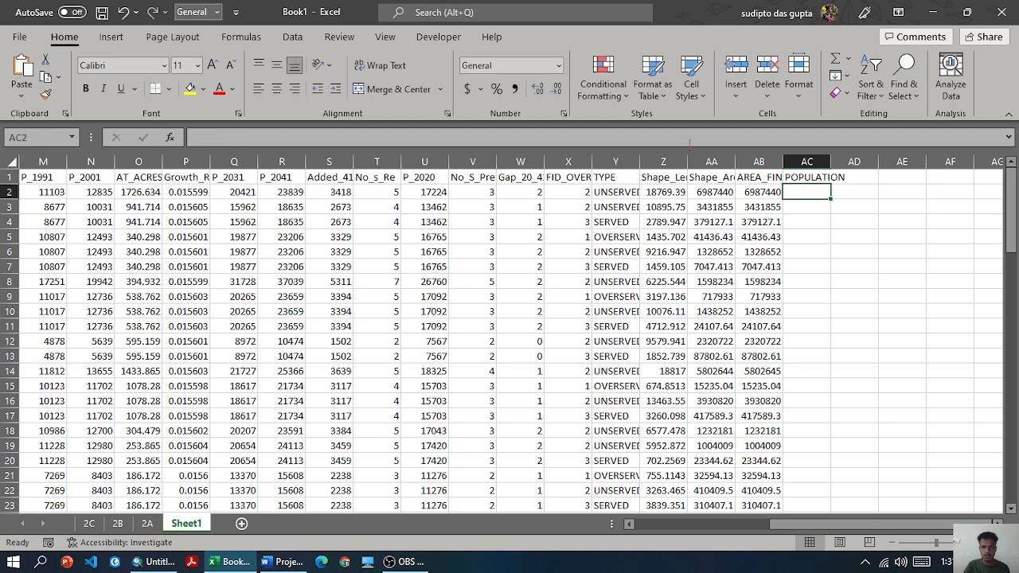
Calculate POPULATION in AC2 as AREA_FINAL times DEN_01 with =AB2*L2, and fill the formula down the column
type("=")
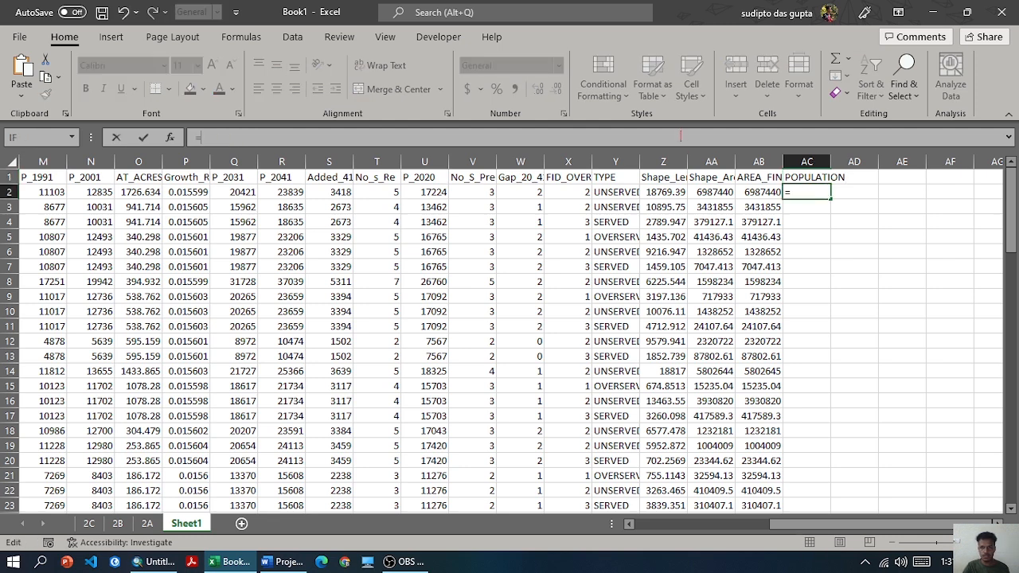
left_click(760, 192)
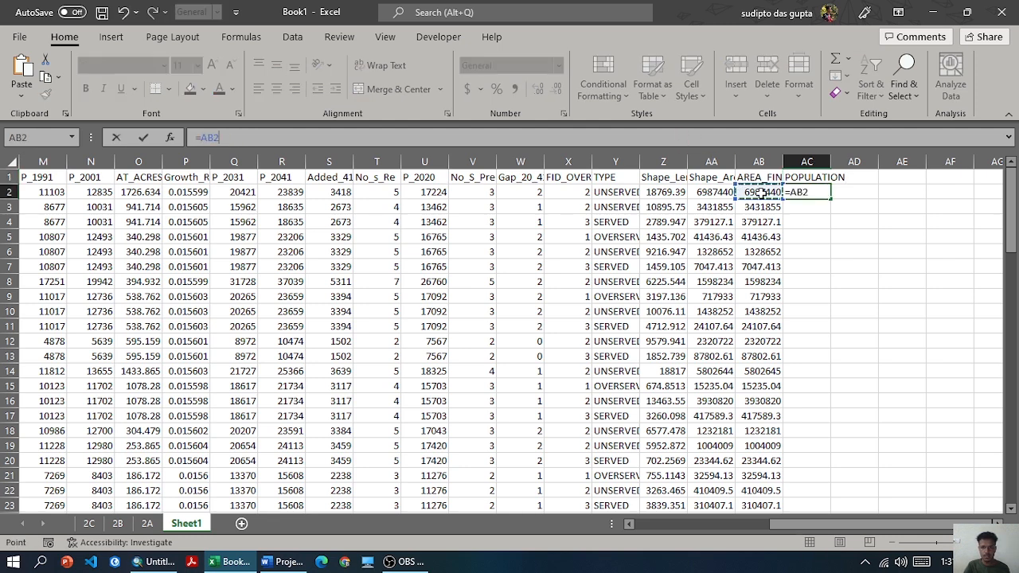
type("*")
left_click_drag(791, 527, 730, 527)
left_click(280, 191)
key("Return")
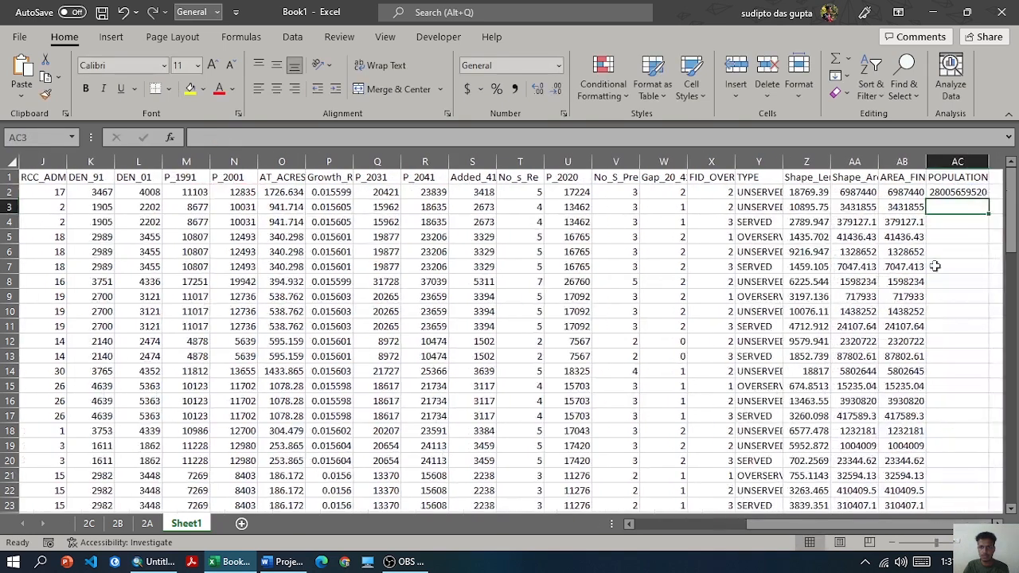
left_click(960, 193)
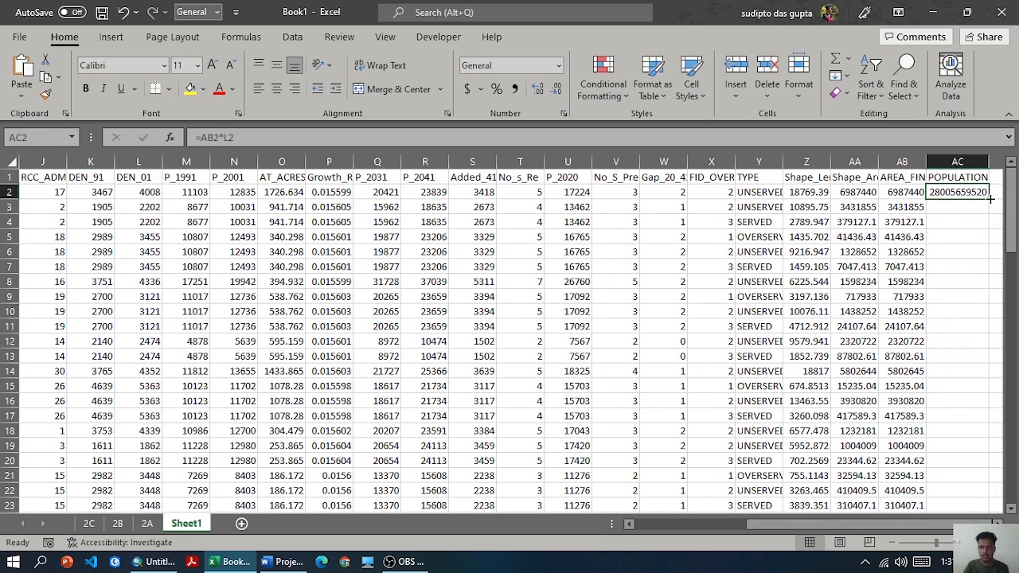
double_click(990, 199)
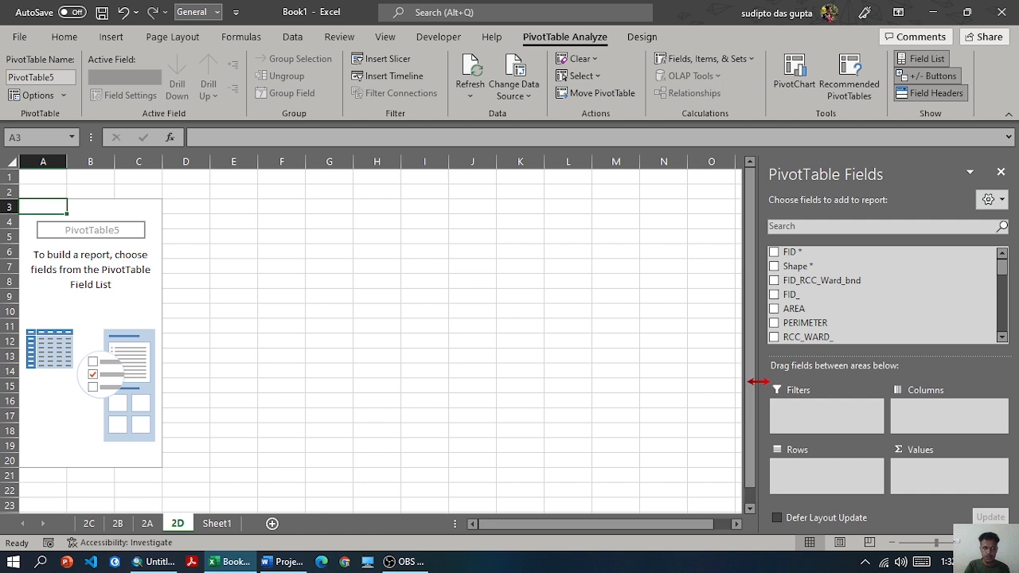
Build the PivotTable on sheet 2D with Sum of POPULATION as values and TYPE as rows
scroll(800, 316, "down", 2)
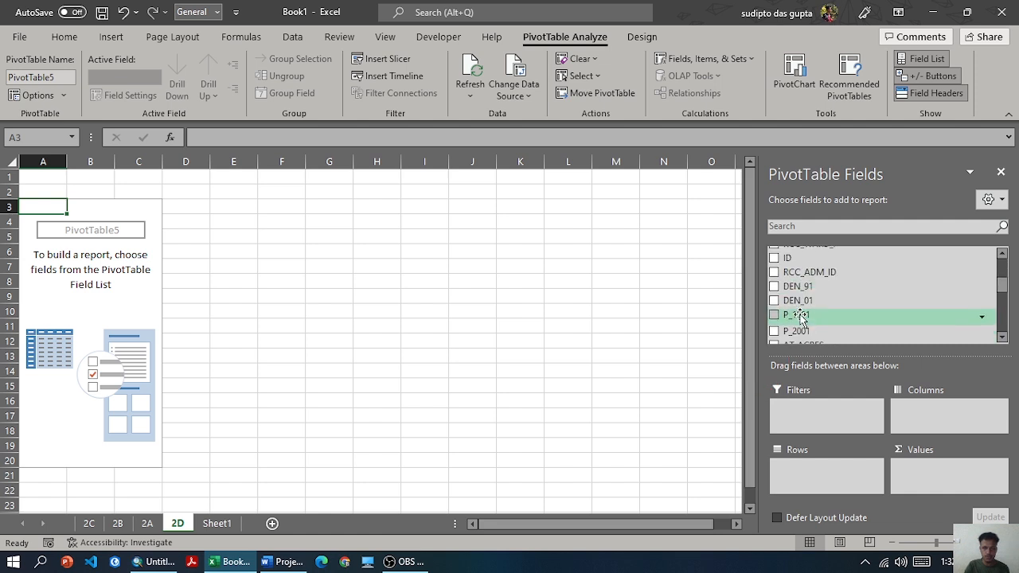
scroll(800, 316, "down", 3)
scroll(800, 316, "down", 3)
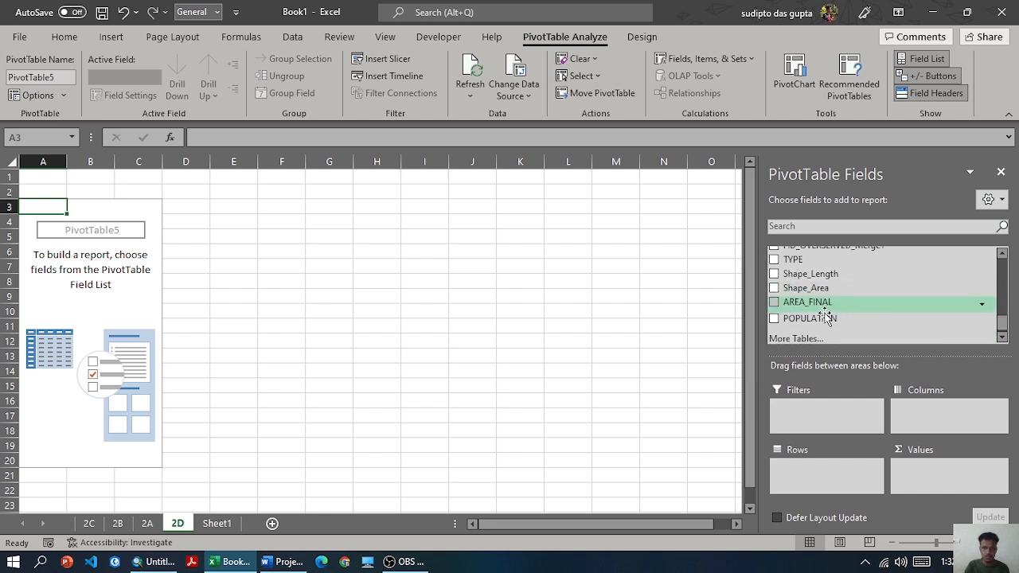
left_click_drag(812, 317, 938, 471)
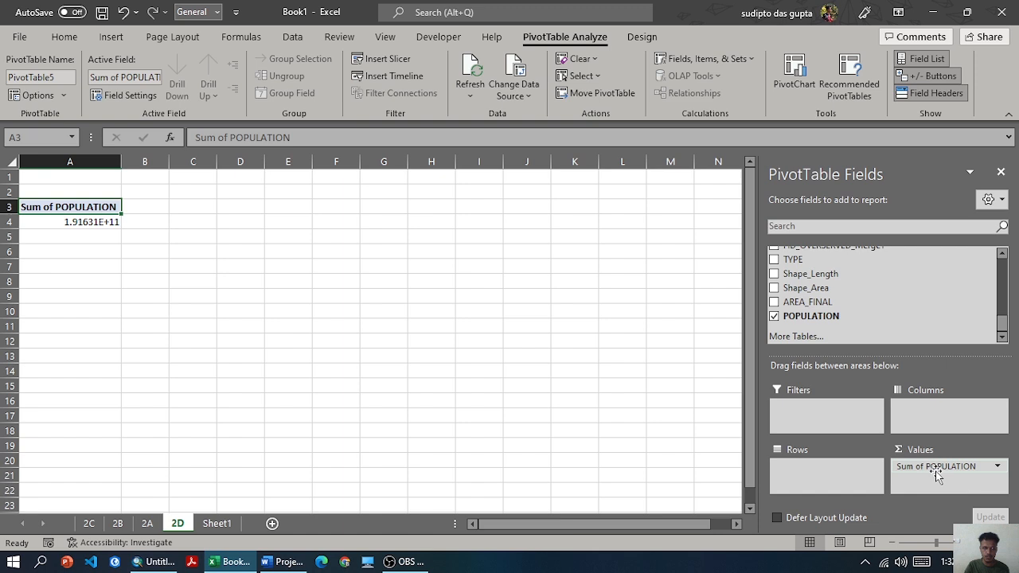
left_click_drag(793, 259, 812, 472)
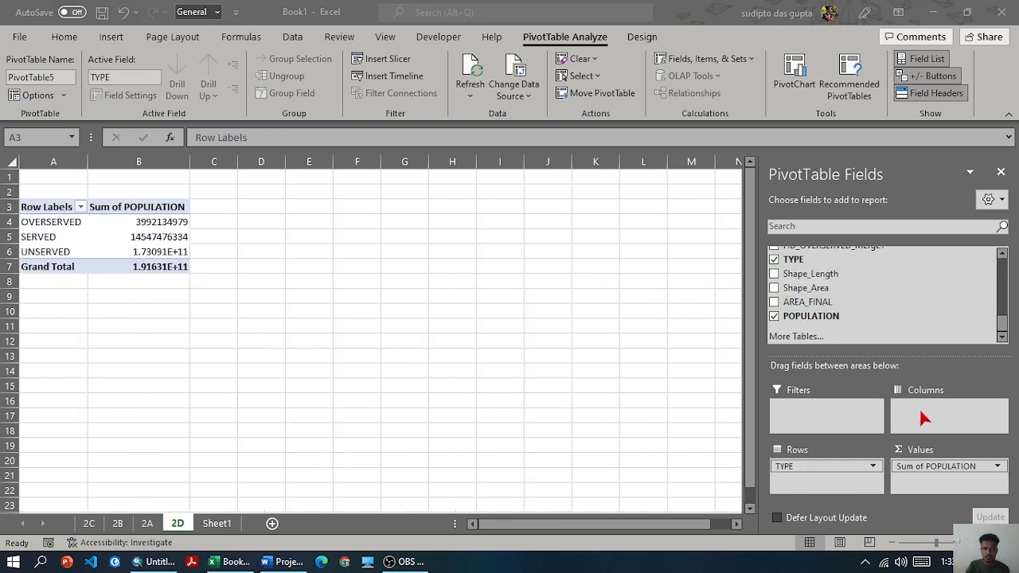
Show the Sum of POPULATION values on sheet 2D as percentages of the total
left_click(997, 467)
left_click(998, 467)
left_click(923, 451)
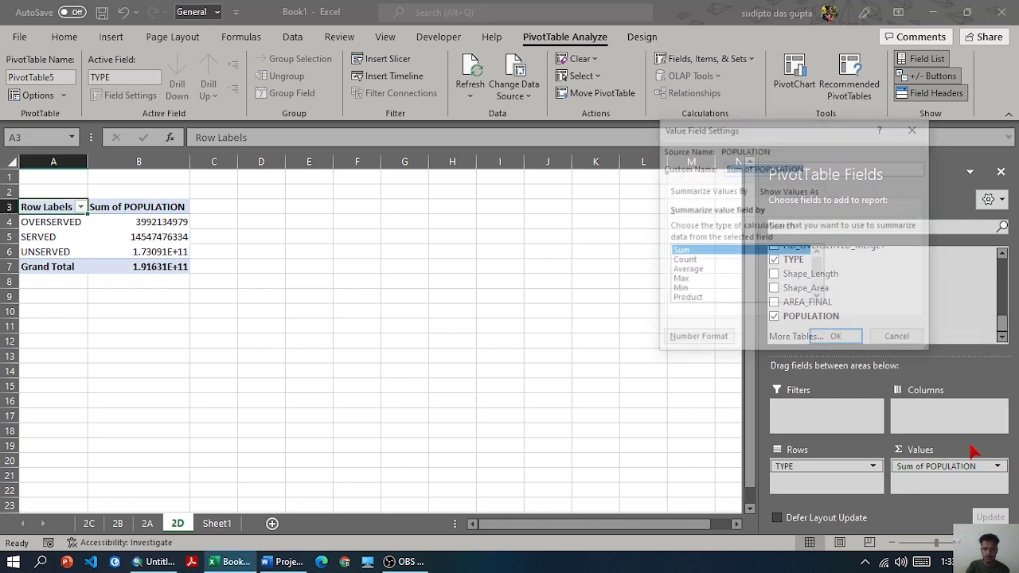
left_click(788, 191)
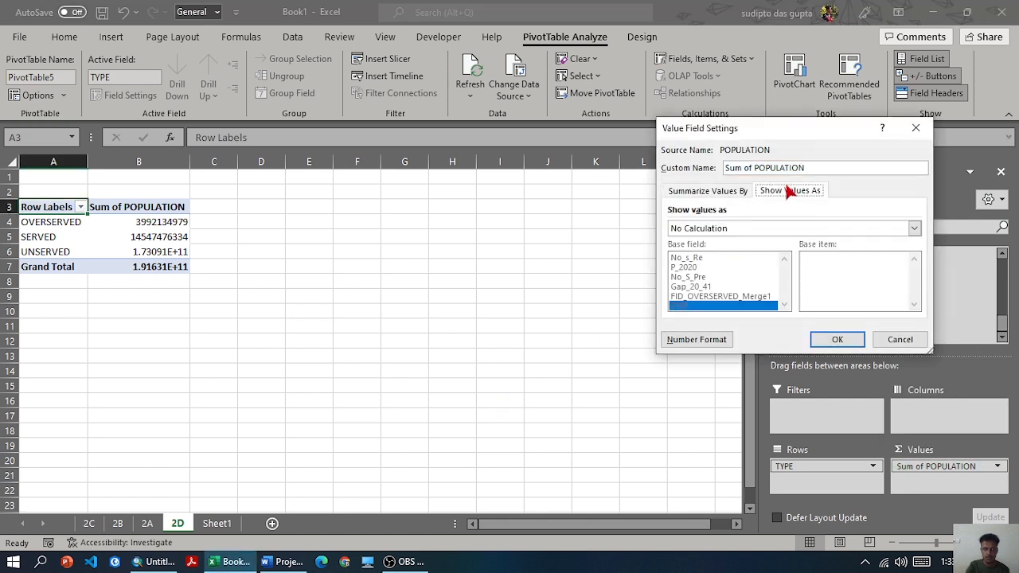
left_click(720, 229)
left_click(706, 257)
left_click(827, 345)
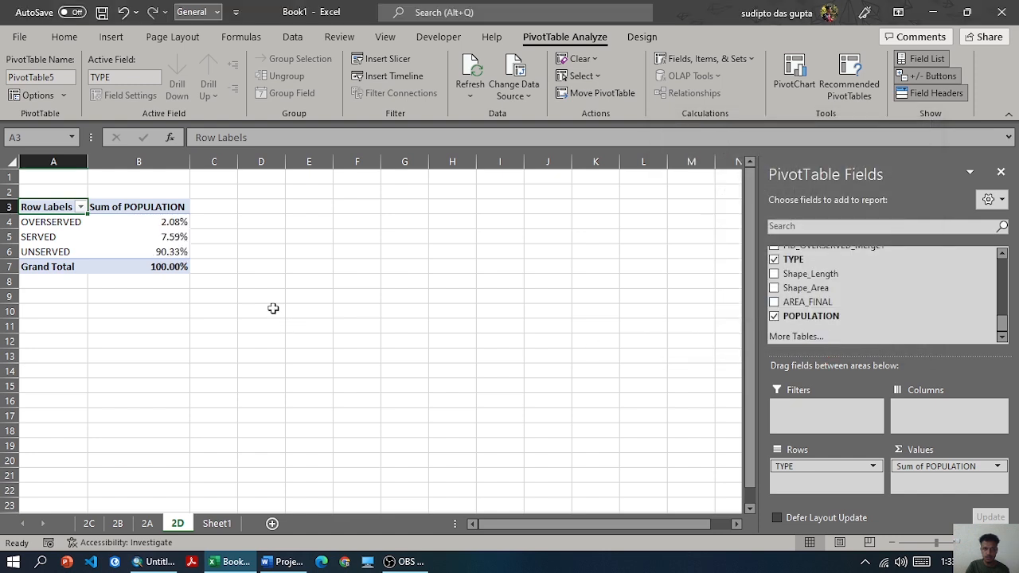